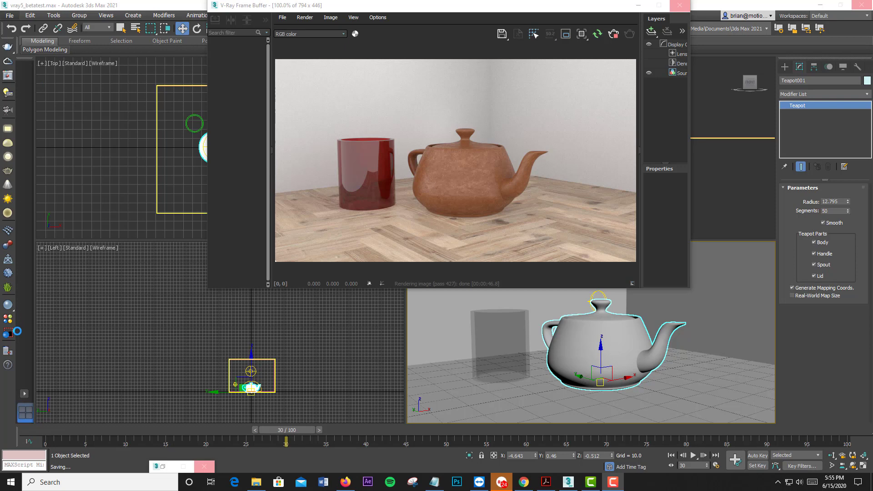
Step: Open the V-Ray Asset Browser full-screen, showing the 24 Leather material swatches
click(9, 321)
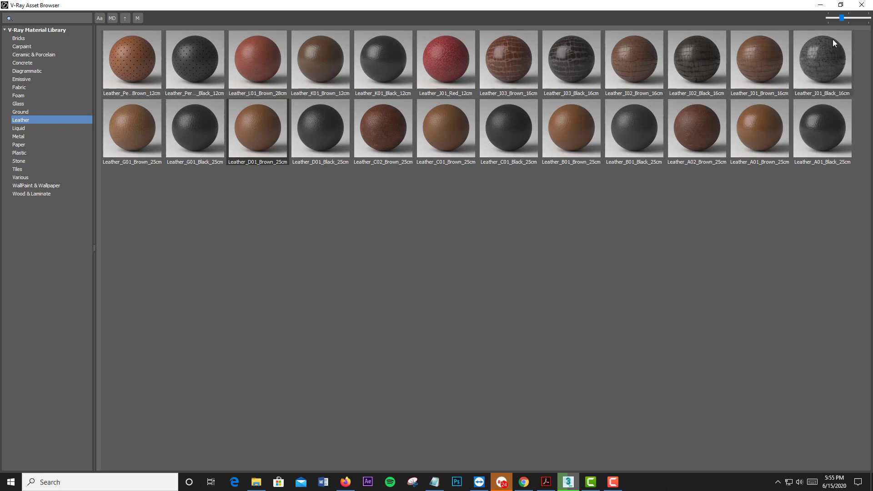
Step: Enlarge the previews and browse Bricks, Ceramic, Carpaint, Concrete, Diagrammatic, Emissive and Fabric materials
drag(841, 18, 860, 19)
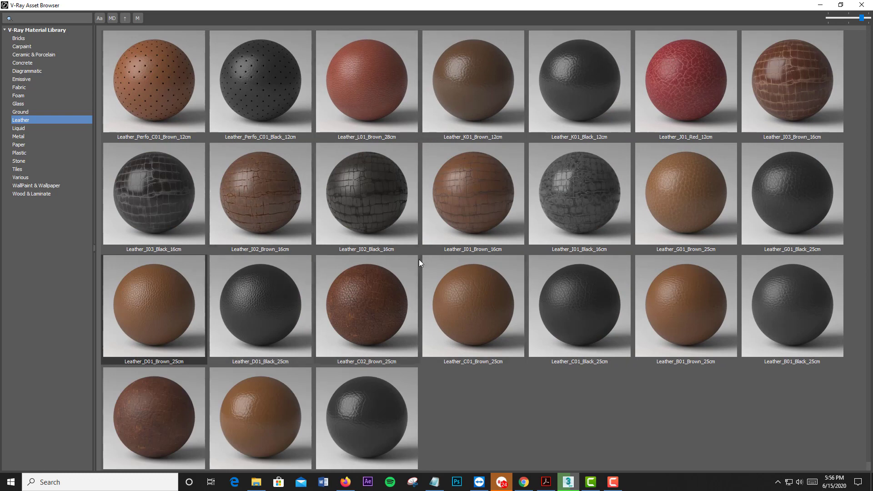
click(29, 40)
click(30, 54)
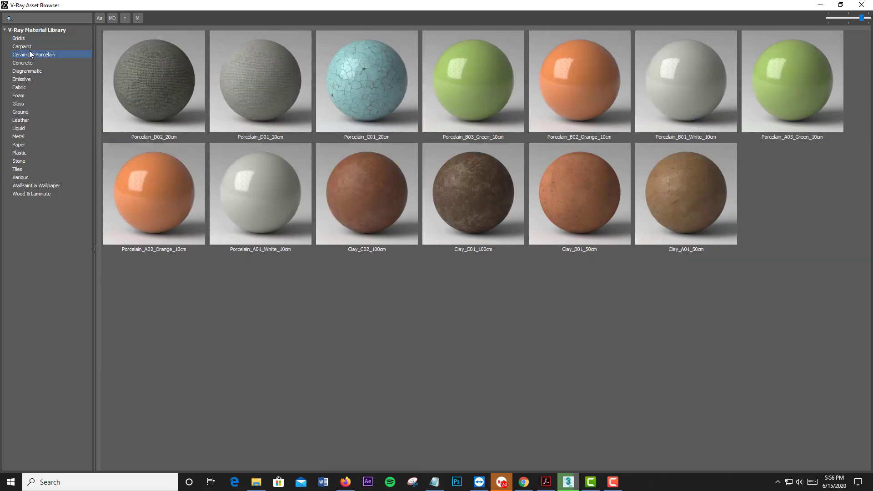
click(28, 47)
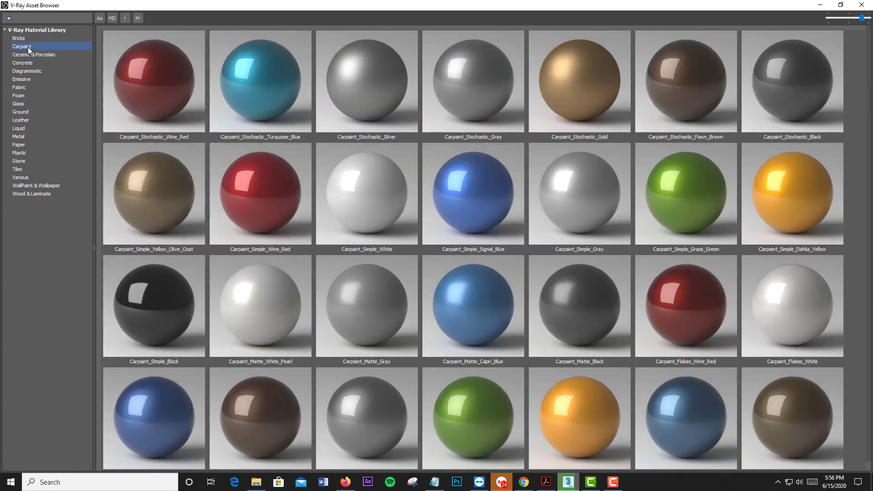
click(22, 64)
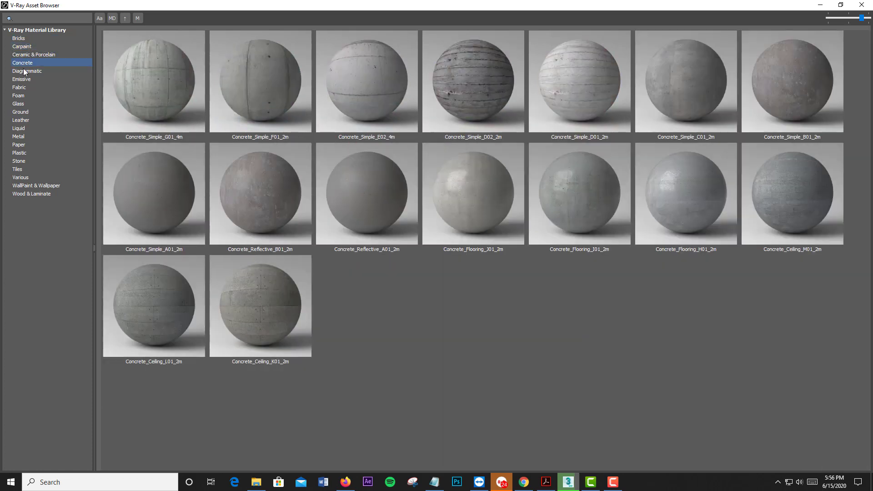
click(27, 72)
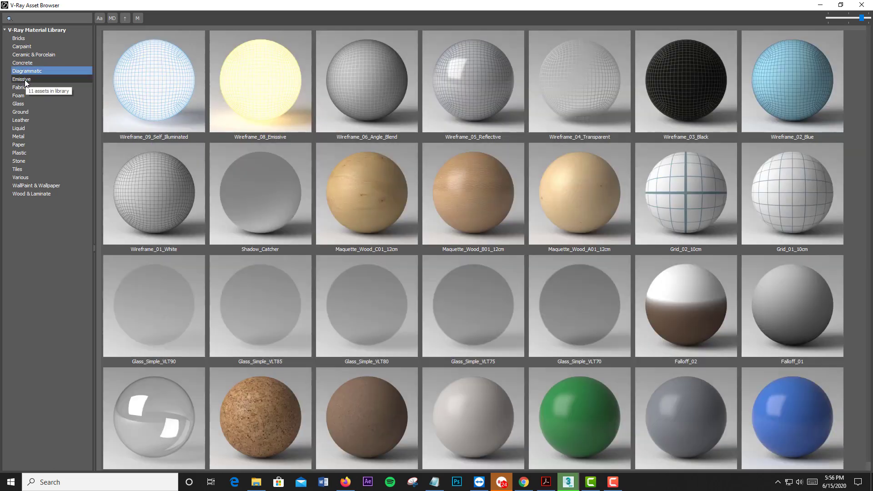
click(26, 80)
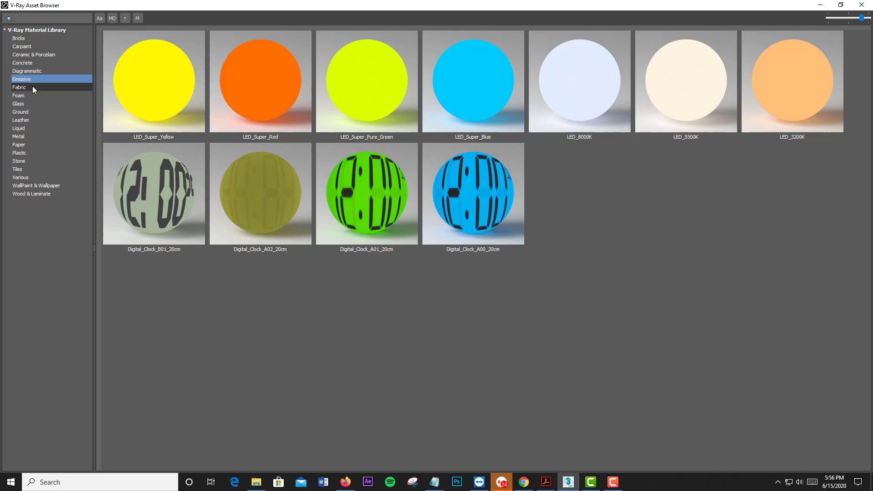
click(31, 91)
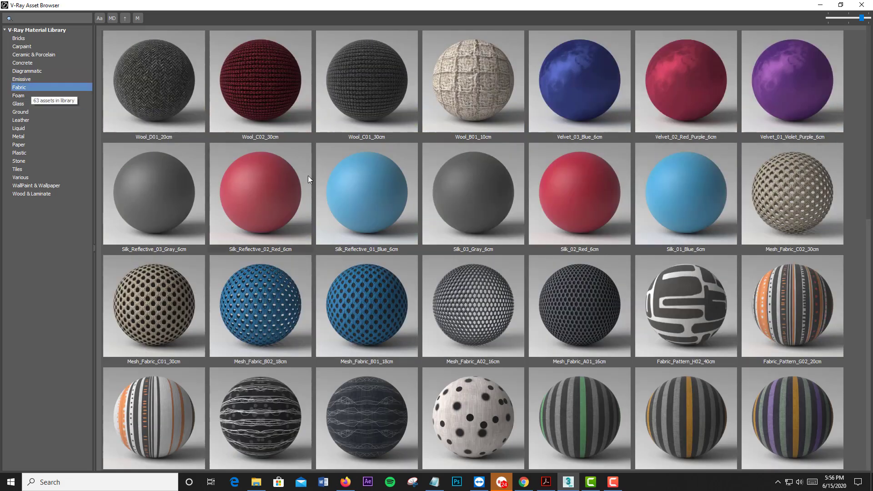
scroll(312, 176, down, 5)
scroll(313, 180, up, 3)
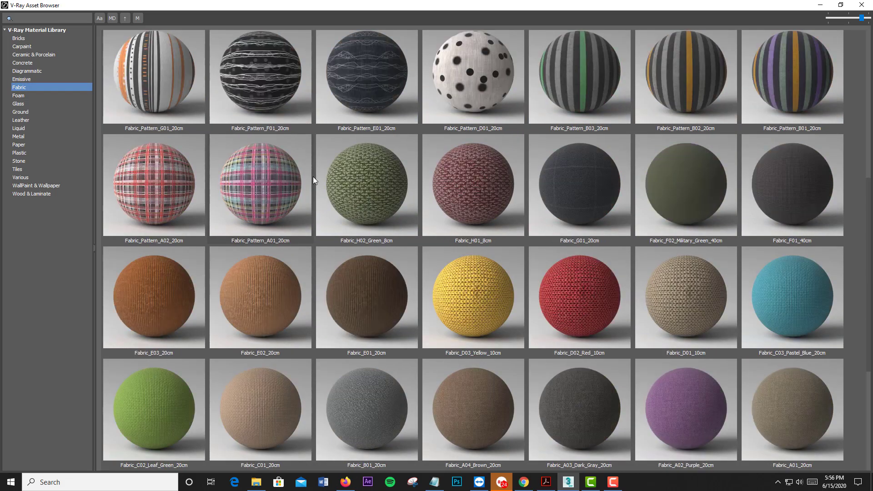
Step: Browse the Foam, Glass, Ground and Leather categories, stopping on Liquid
click(24, 96)
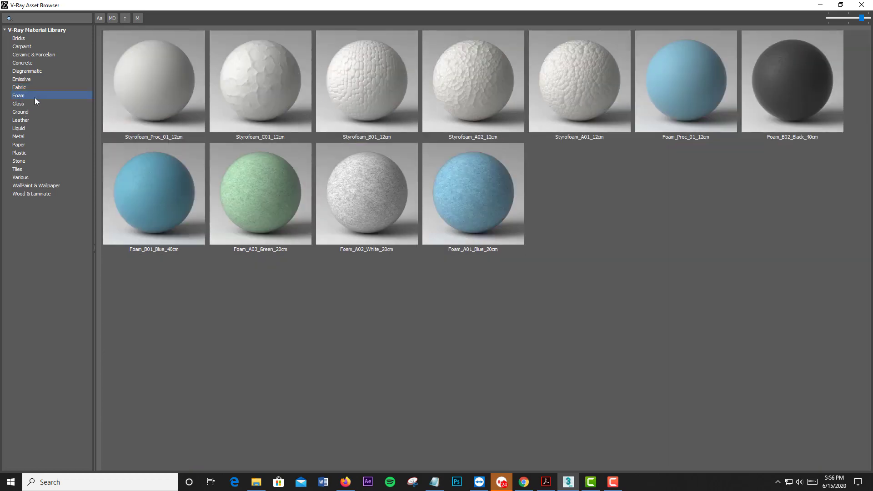
click(31, 102)
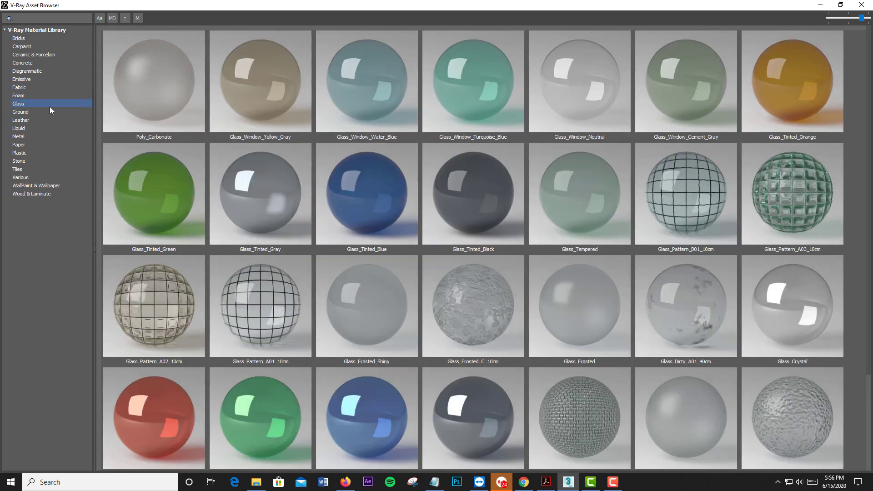
scroll(408, 171, down, 2)
scroll(407, 167, up, 2)
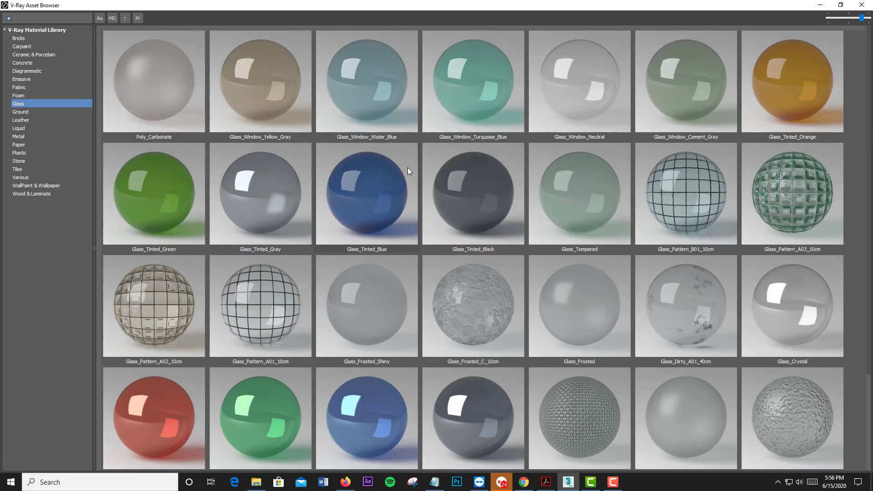
click(42, 110)
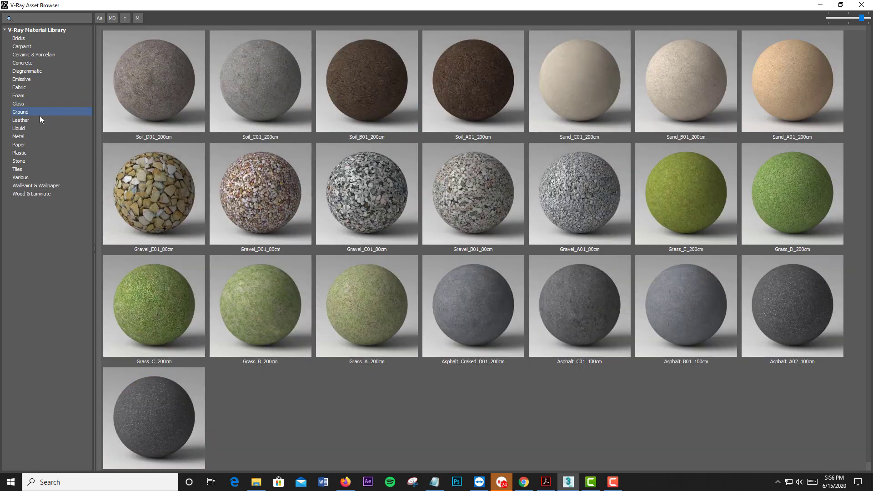
click(37, 121)
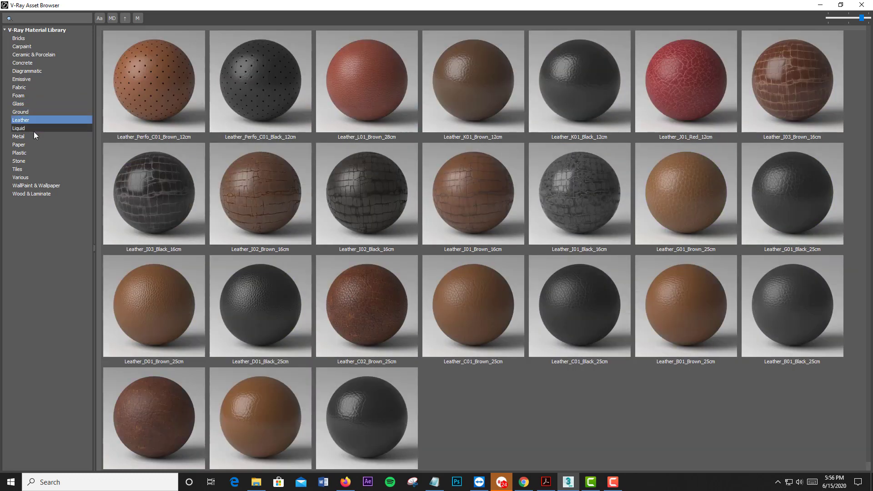
click(33, 129)
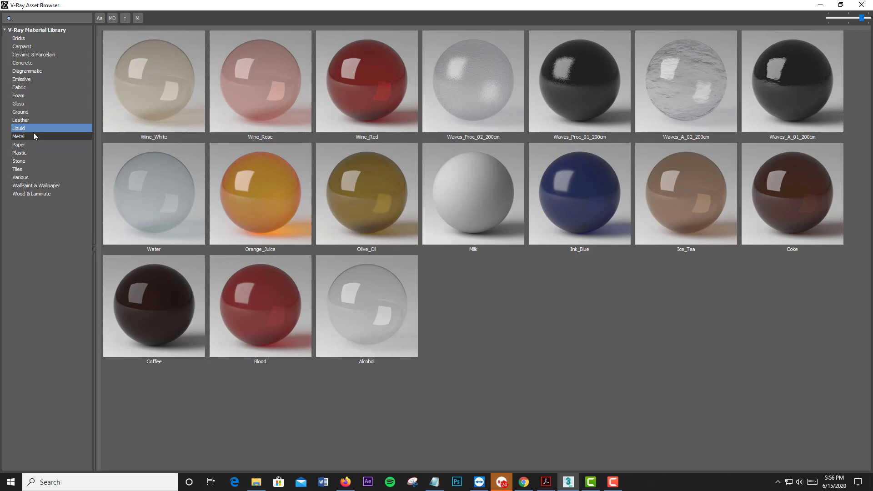
Step: Browse the Metal, Paper, Plastic, Stone, Tiles and Various material categories
click(34, 136)
scroll(258, 183, down, 5)
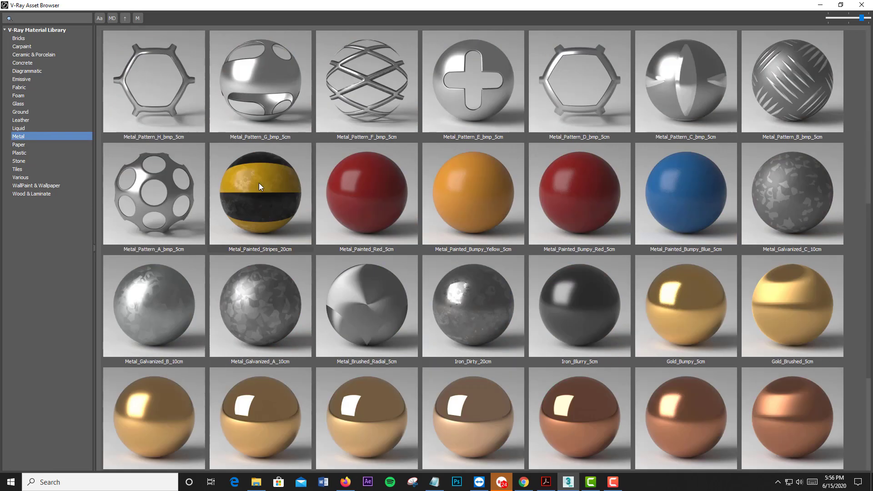
scroll(258, 183, up, 8)
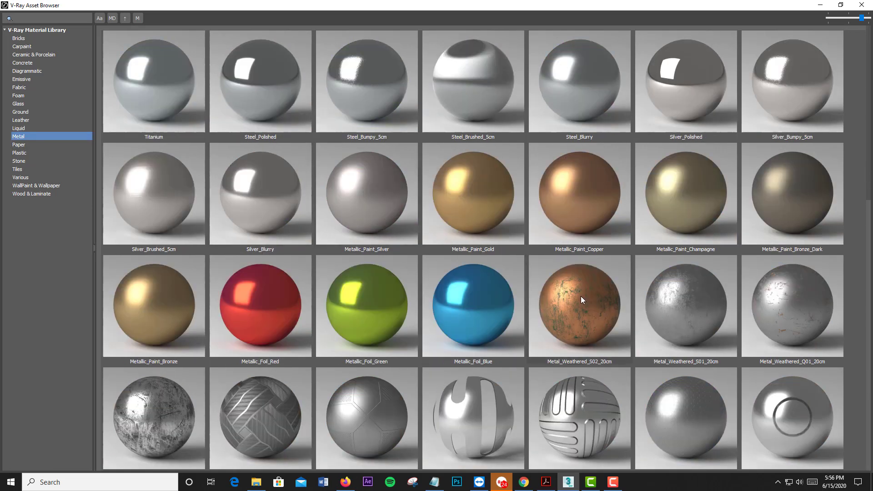
mouse_move(580, 295)
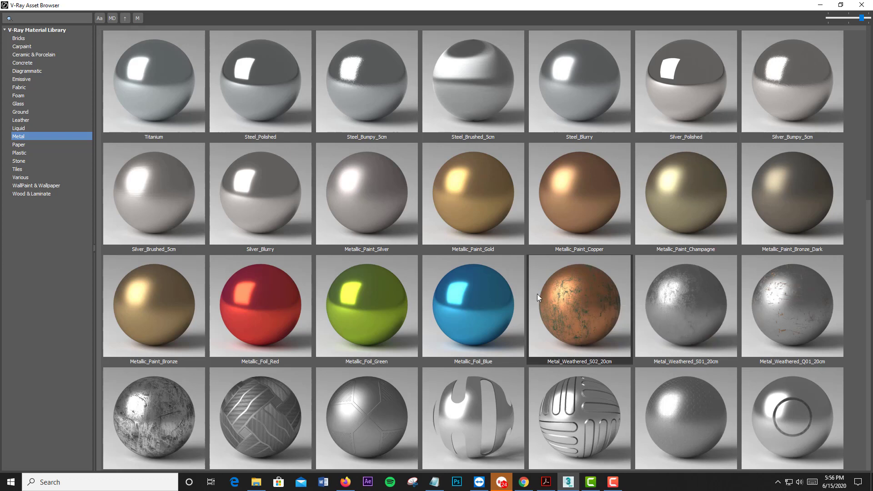
click(58, 145)
click(60, 152)
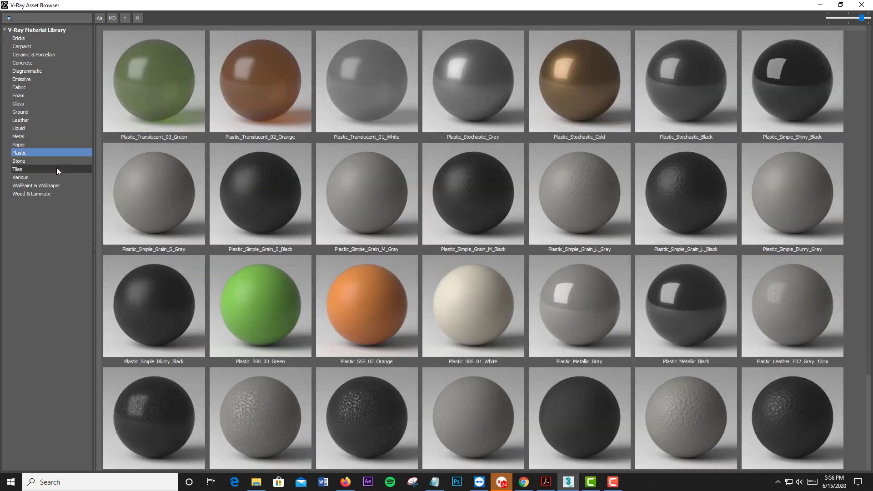
click(53, 162)
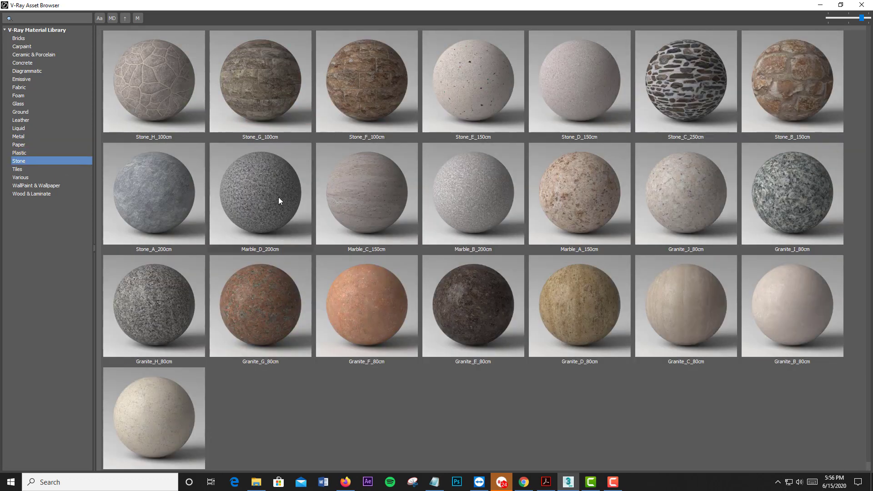
click(47, 169)
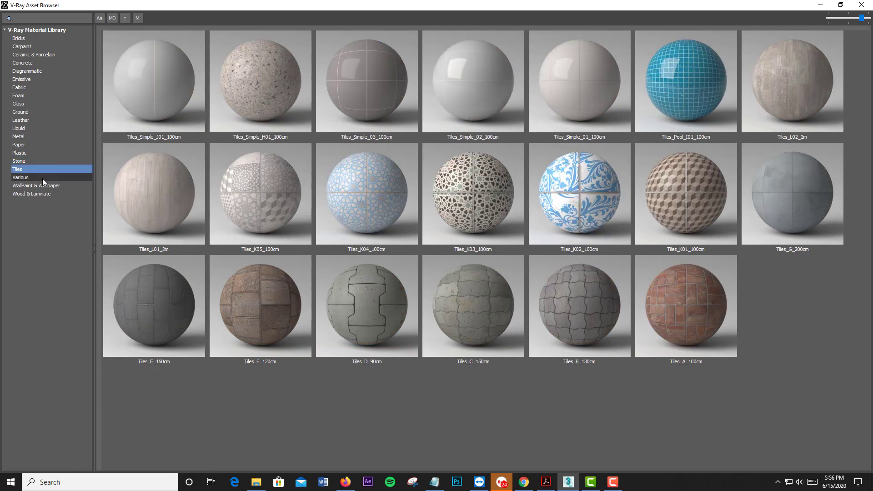
click(42, 178)
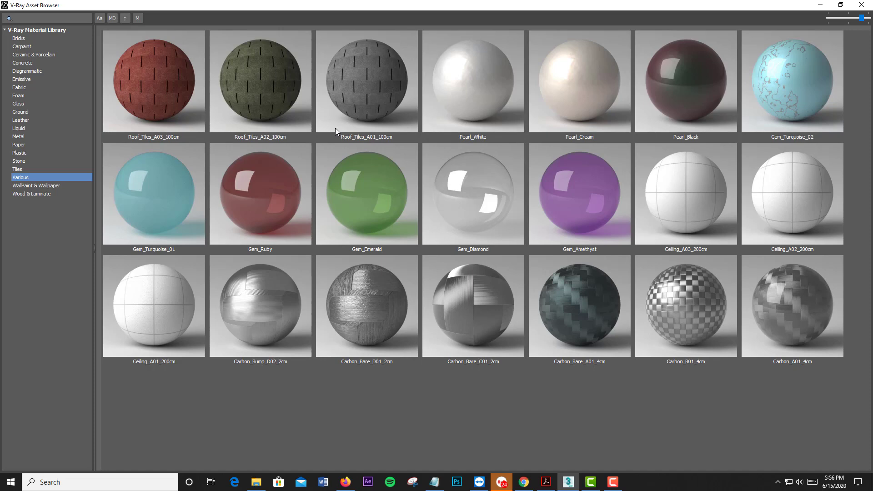
Step: View WallPaint & Wallpaper and Wood & Laminate, return to Liquid, and un-maximize the browser
key(Down)
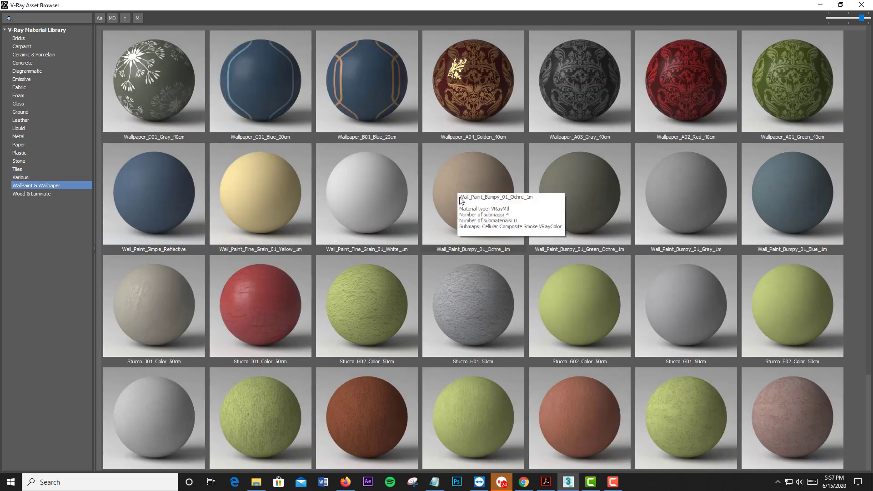
key(Down)
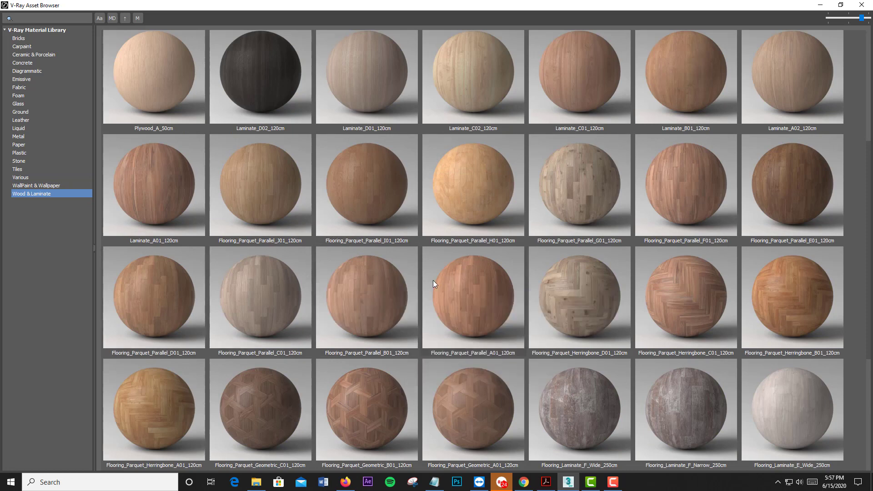
scroll(433, 280, down, 5)
scroll(214, 249, up, 10)
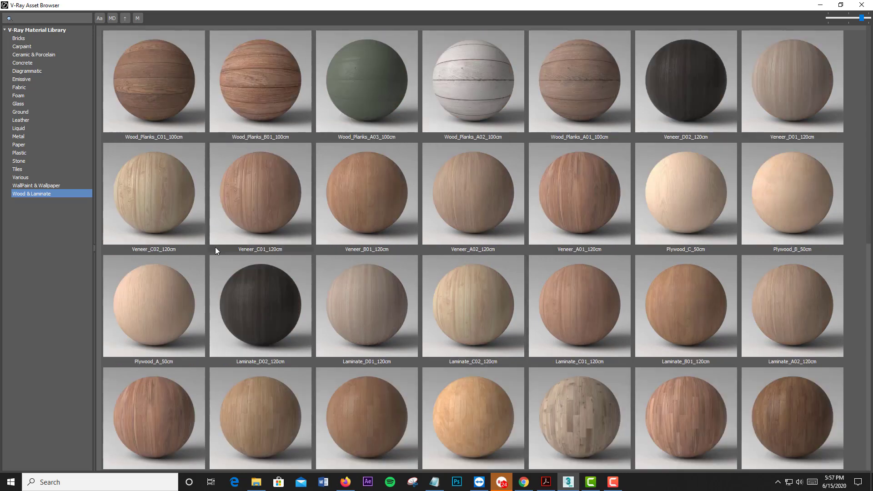
click(43, 162)
click(42, 128)
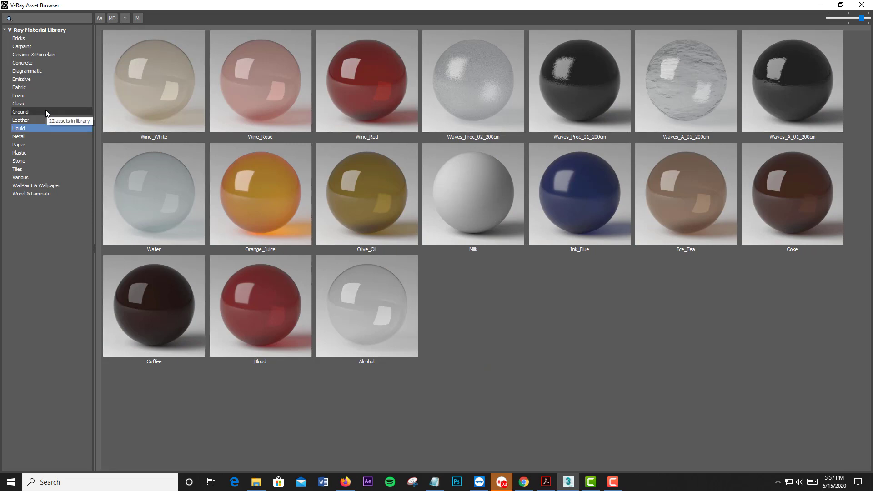
click(840, 4)
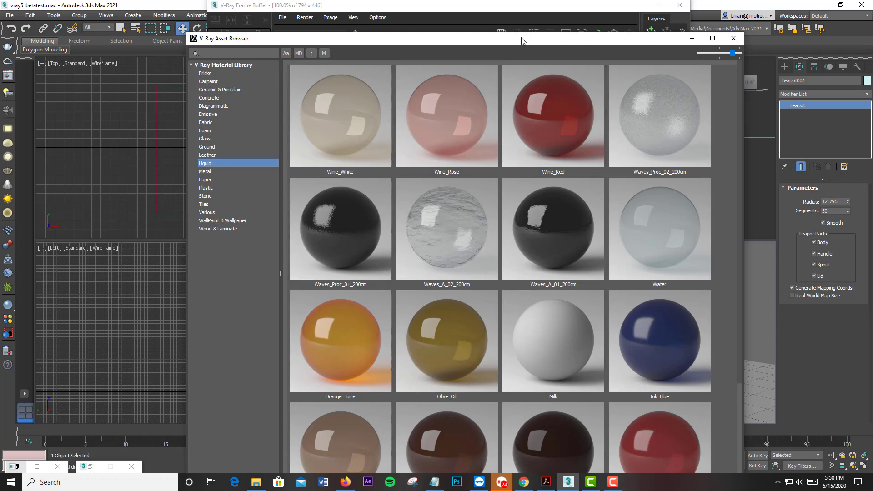
Step: Move the Asset Browser off the viewport and select the tube beside the teapot
drag(498, 46, 190, 24)
click(500, 345)
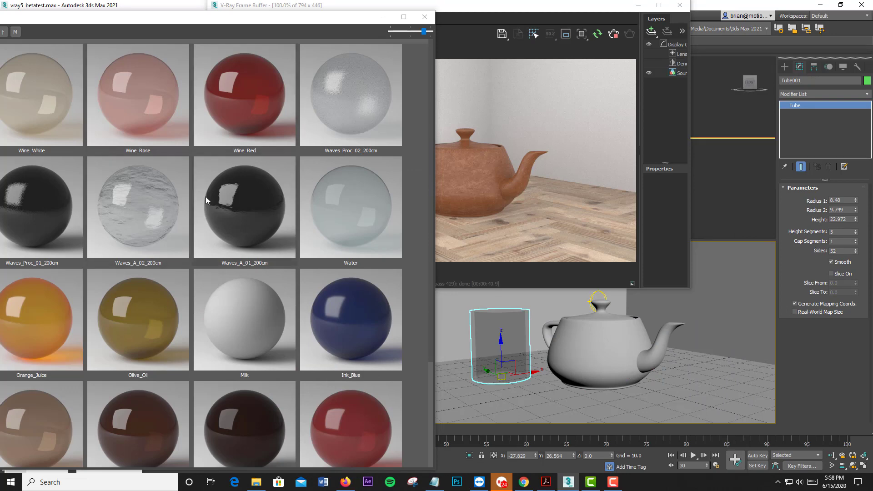
Step: Apply the Wine_Rose liquid material to the selected tube
click(143, 88)
right_click(143, 85)
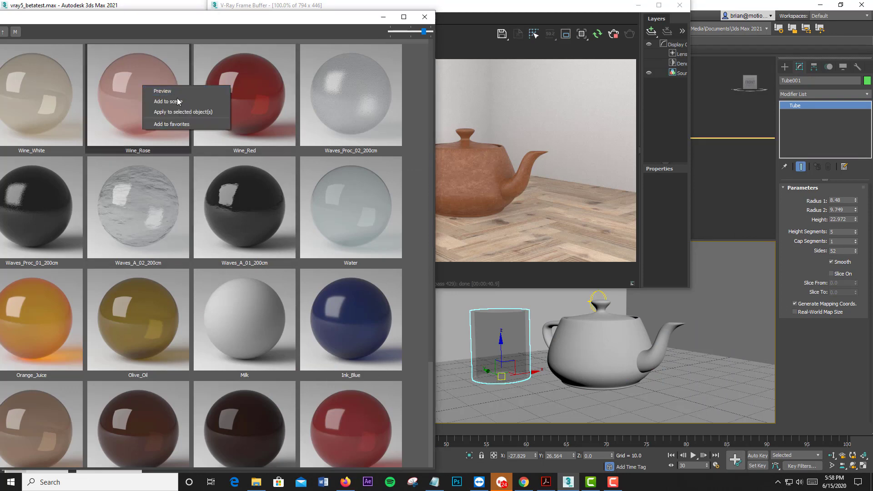
click(180, 113)
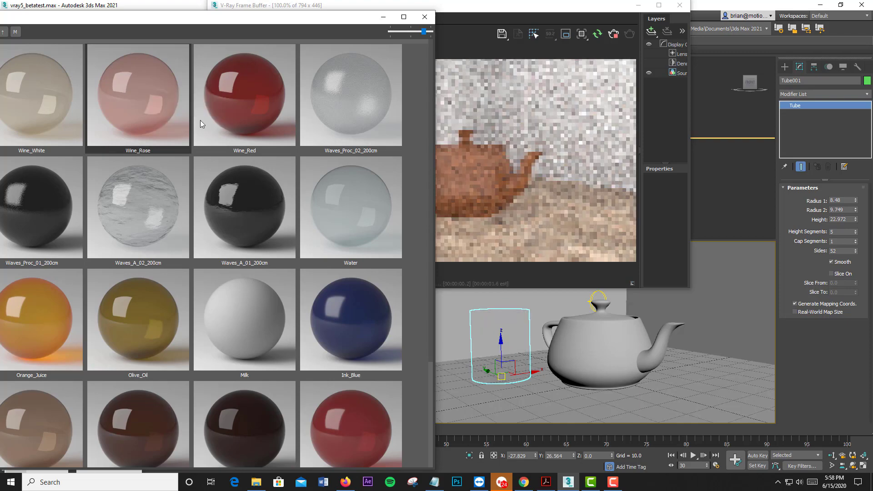
Step: Rearrange the library and render windows, then apply Ink_Blue to the tube instead
drag(334, 24, 259, 30)
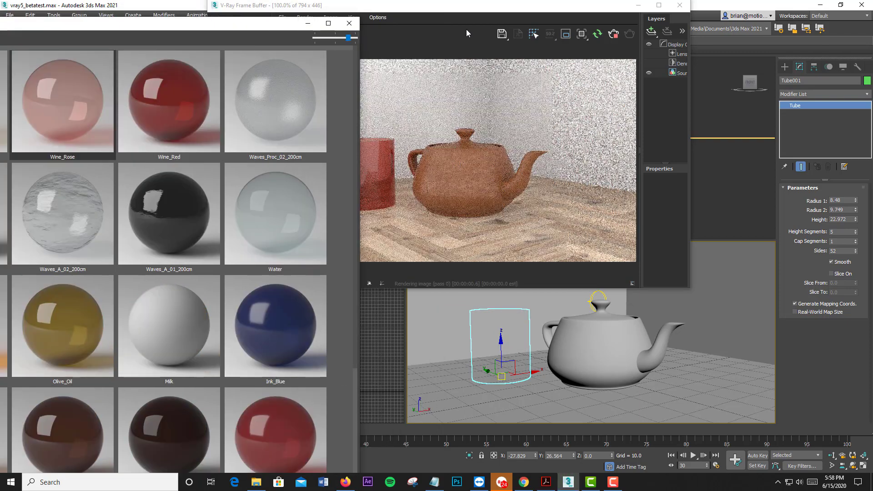
click(540, 12)
drag(499, 8, 666, 17)
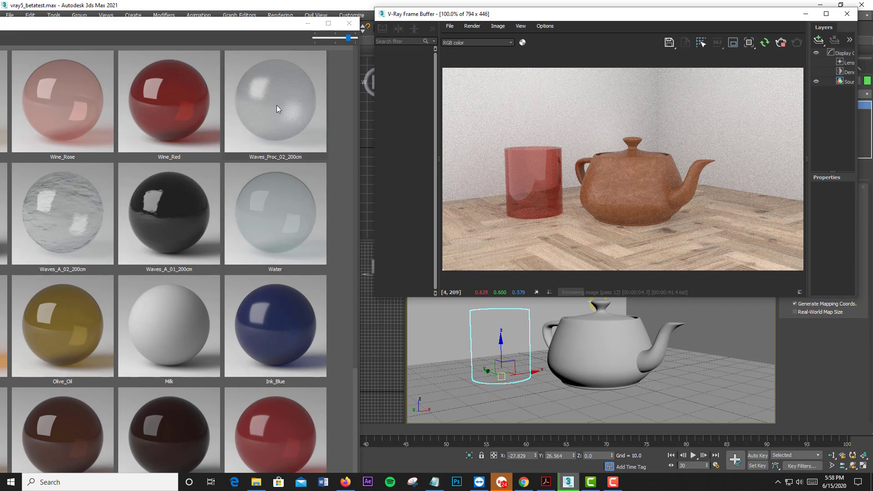
right_click(270, 338)
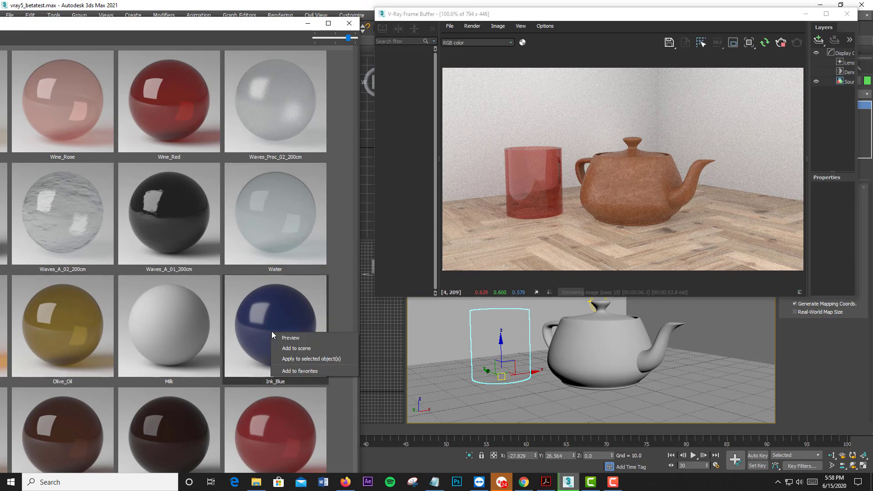
click(300, 357)
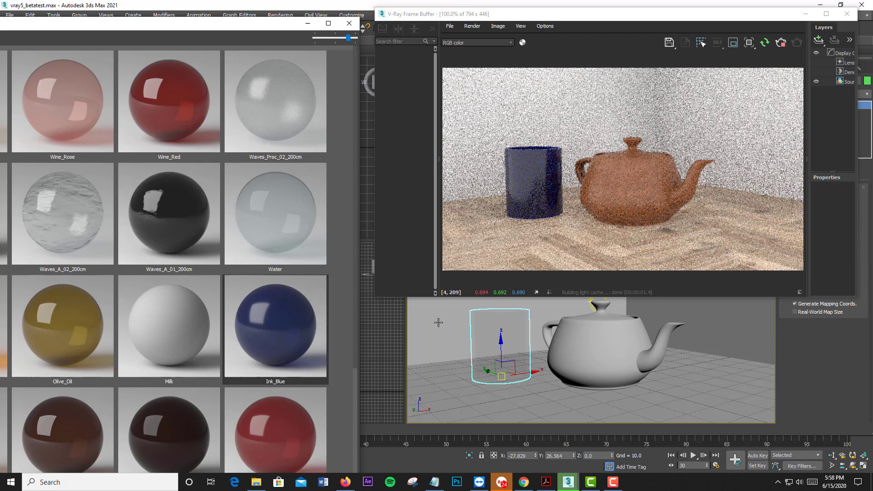
Step: Show the Wood & Laminate materials and bring the V-Ray Frame Buffer beside the library
drag(94, 25, 291, 10)
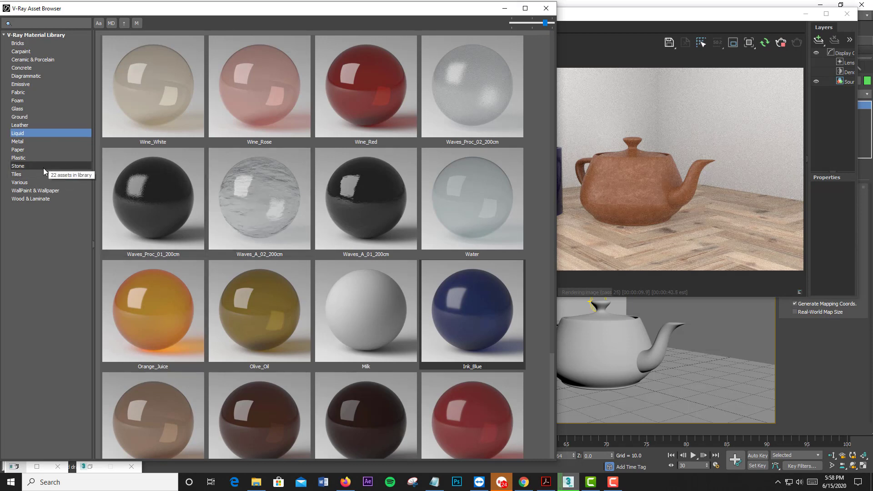
click(48, 198)
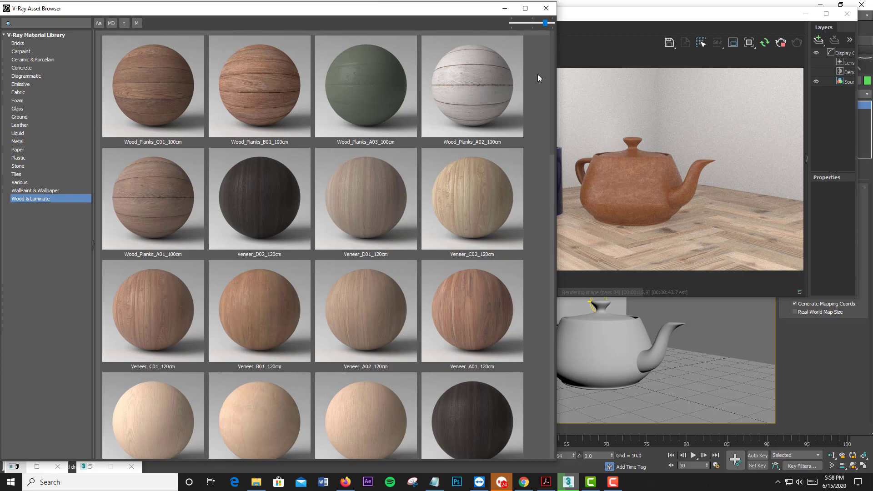
drag(607, 13, 504, 16)
scroll(569, 175, up, 1)
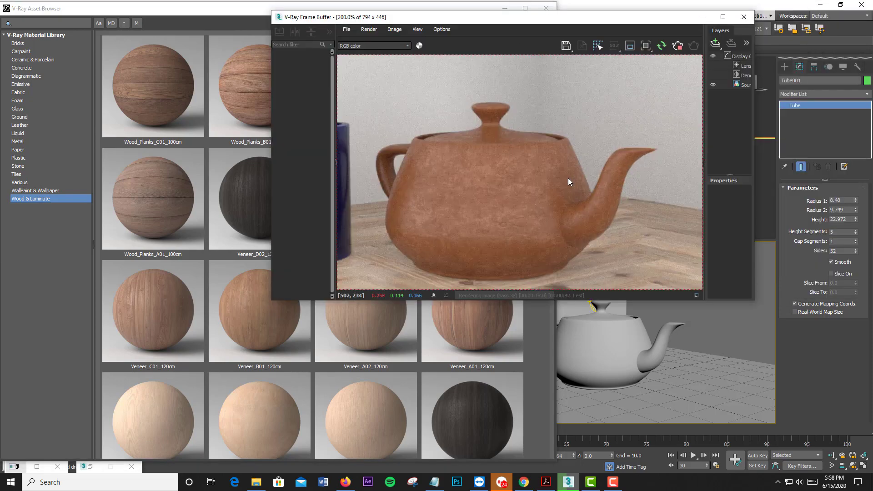
Step: Maximize the render and keep the Compact Material Editor mode
click(721, 16)
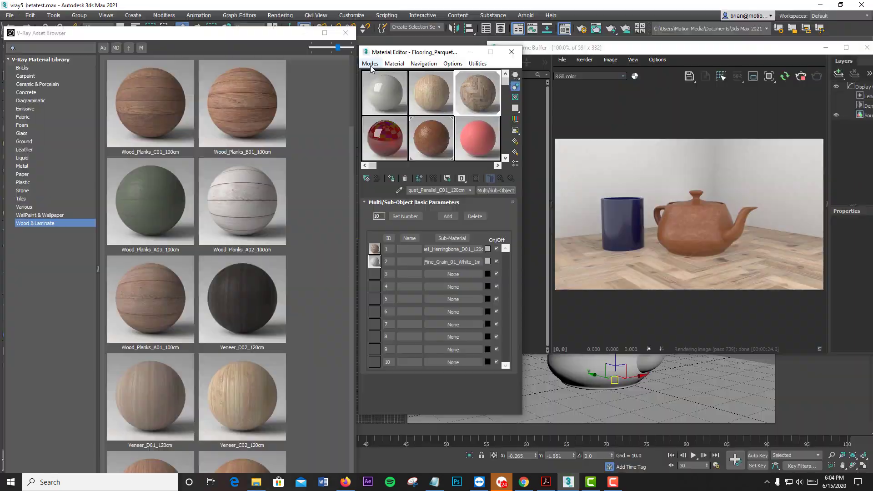
click(370, 64)
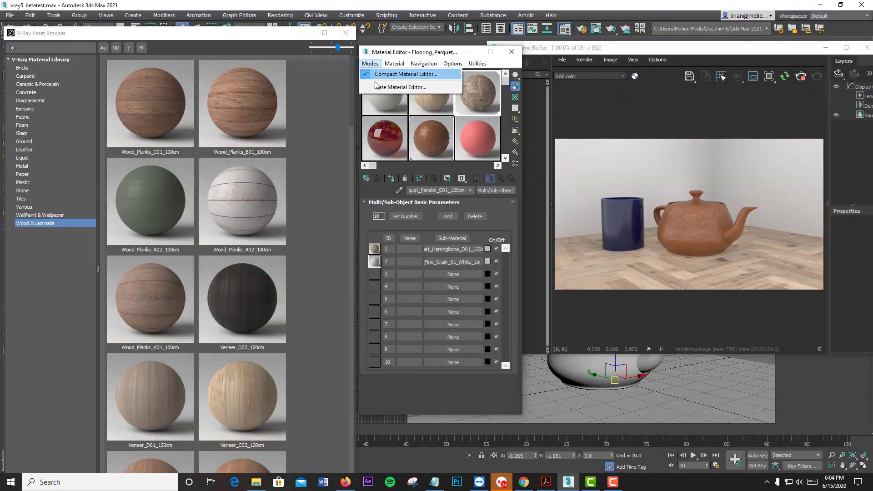
click(400, 74)
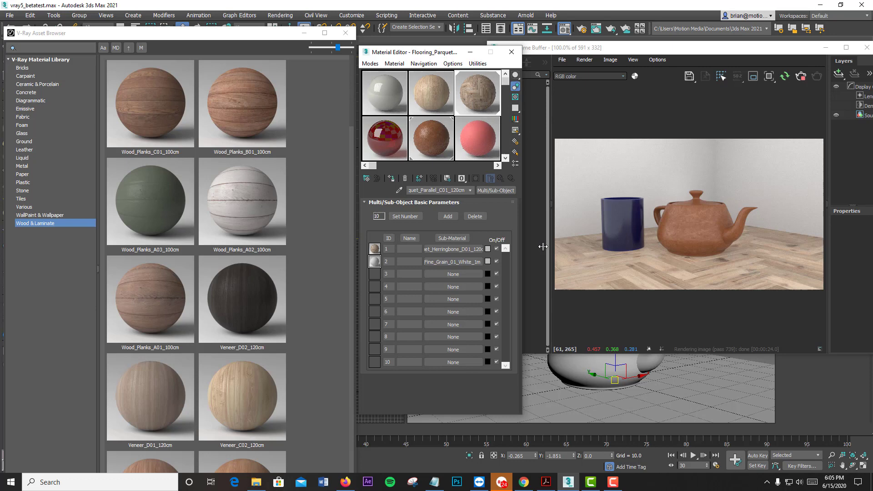
Step: Open the floor's Herringbone_D01_120cm sub-material and its Material/Map Browser for replacement
right_click(239, 204)
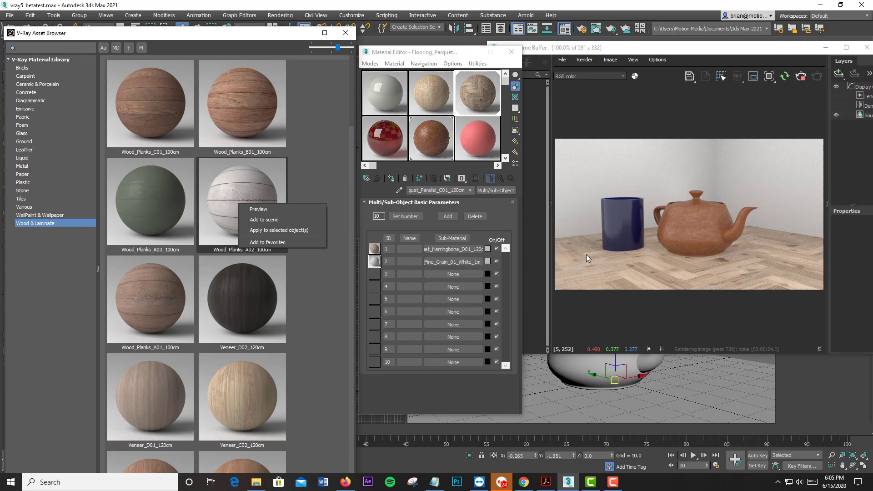
click(502, 219)
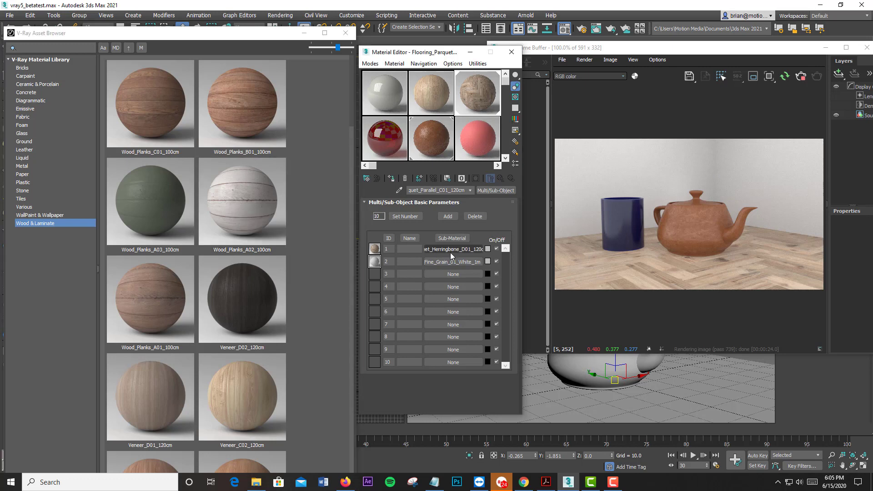
click(451, 249)
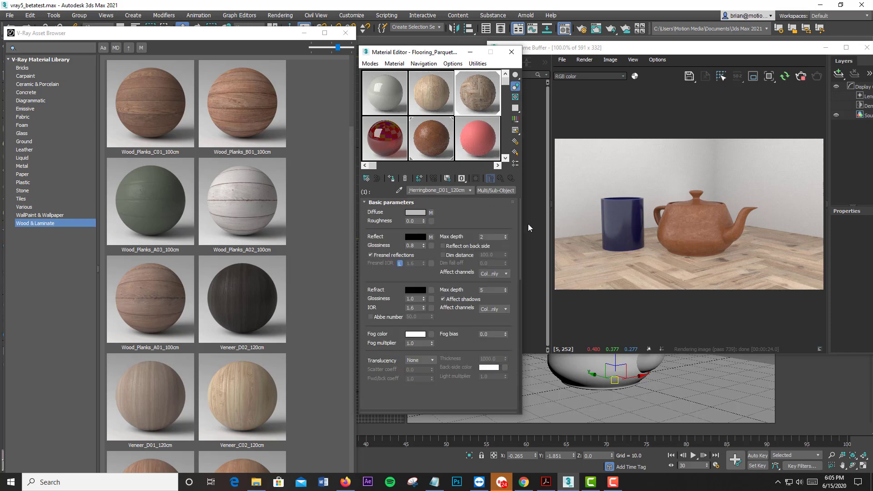
click(502, 190)
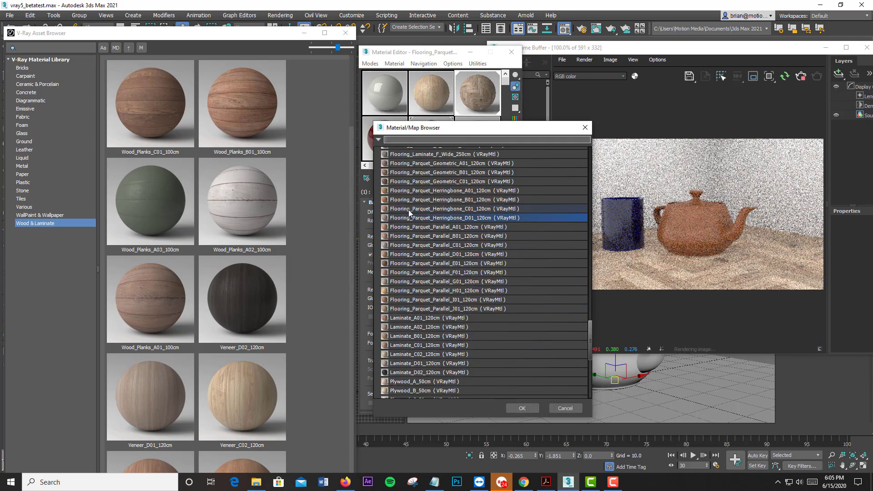
Step: Choose Open Material Library and select Leather.mat in Documents > V-Ray Material Library
scroll(409, 210, up, 2)
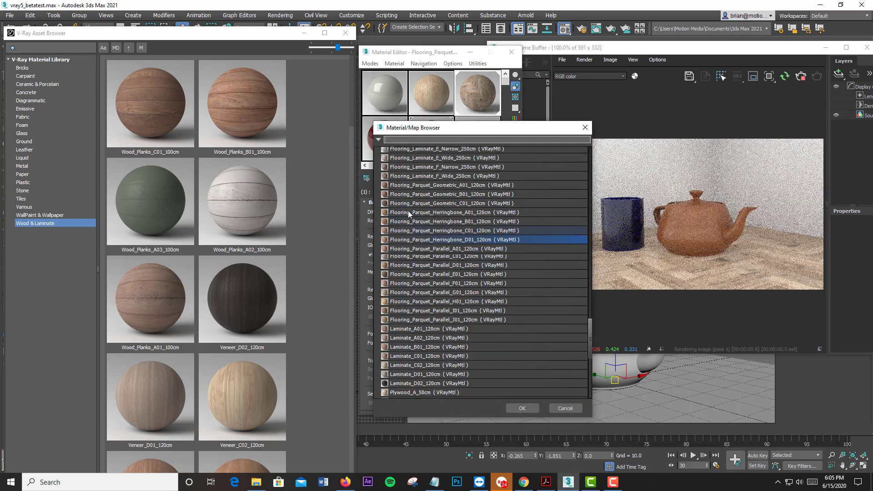
click(378, 140)
click(386, 160)
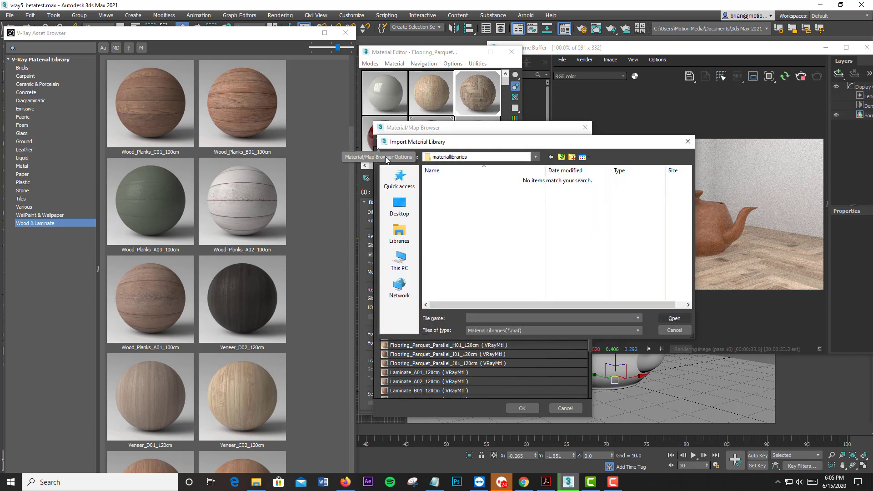
click(561, 156)
click(561, 156)
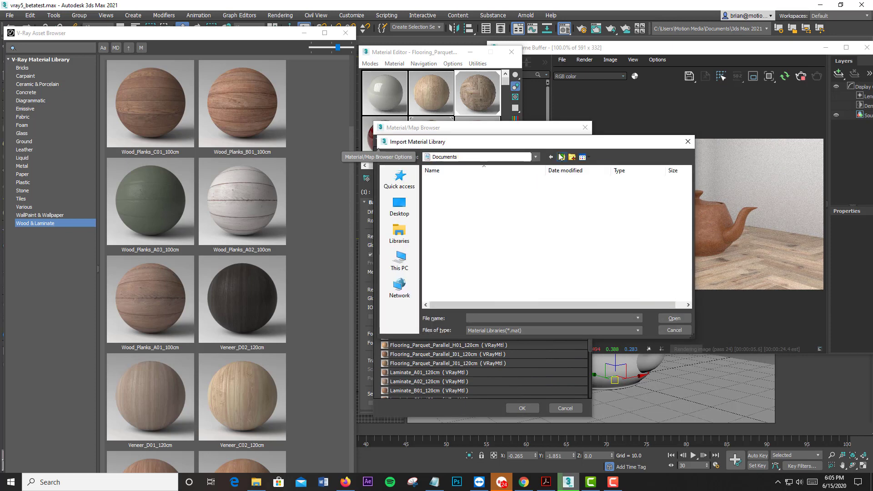
double_click(468, 267)
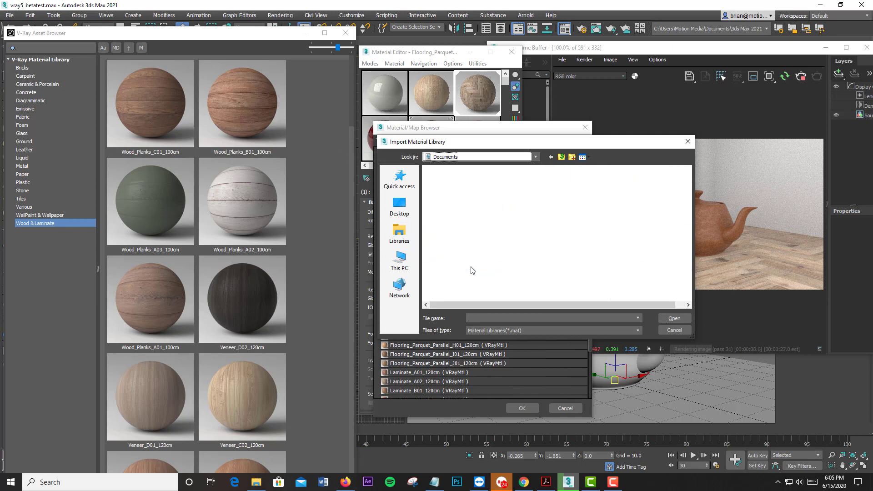
scroll(466, 268, down, 4)
scroll(465, 267, down, 4)
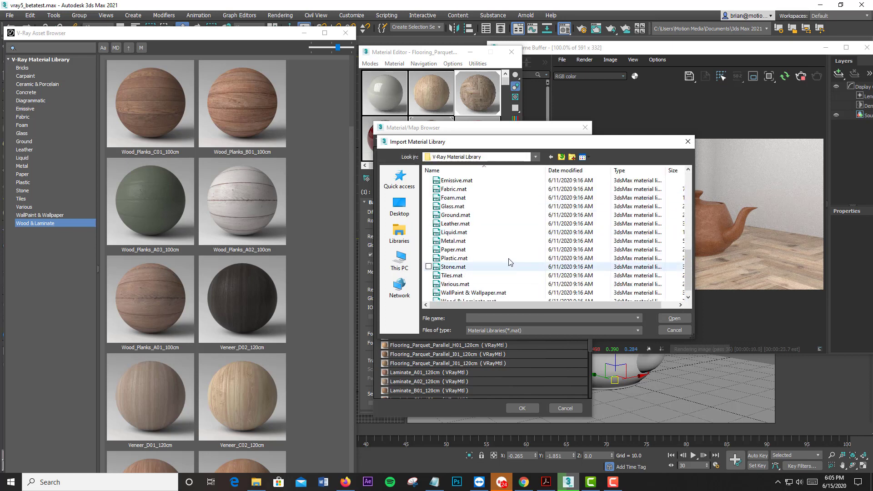
click(454, 223)
Step: Import Leather.mat and assign Leather_I03_Brown_16cm as the floor sub-material
click(674, 318)
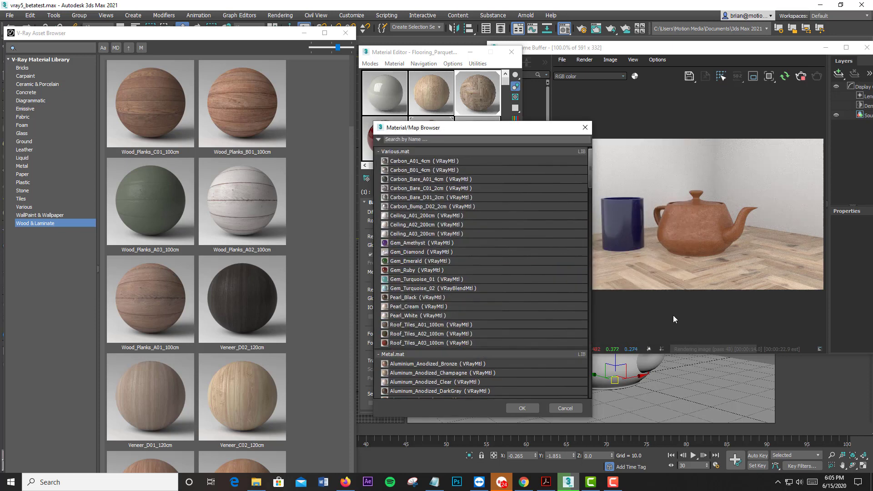
click(380, 153)
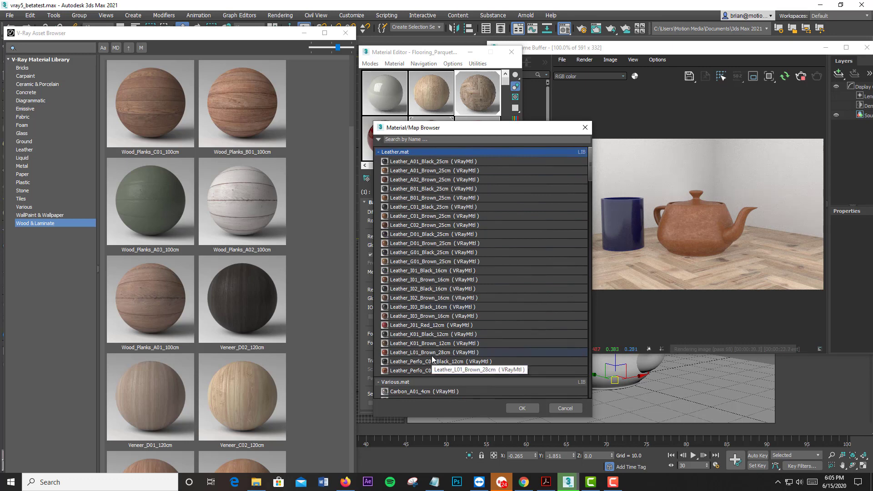
double_click(424, 315)
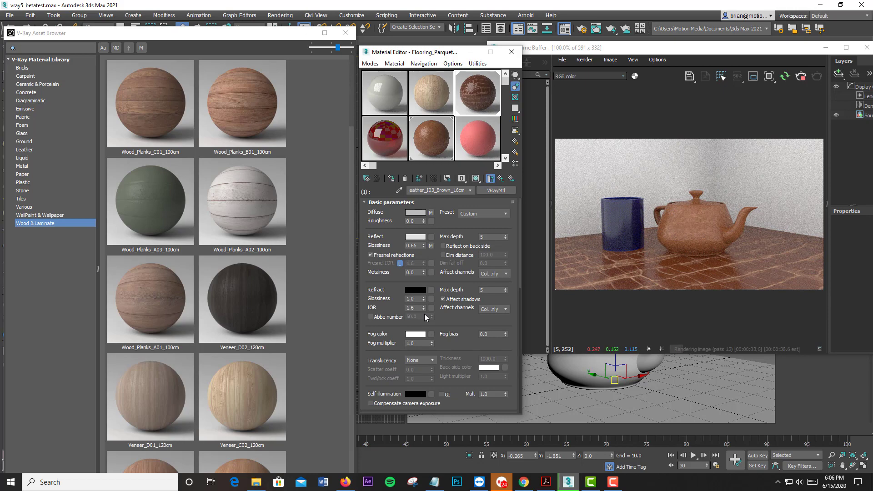
Step: Replace the leather floor sub-material with the Wood_Planks_A02_100cm preset, confirming the replacement
click(502, 195)
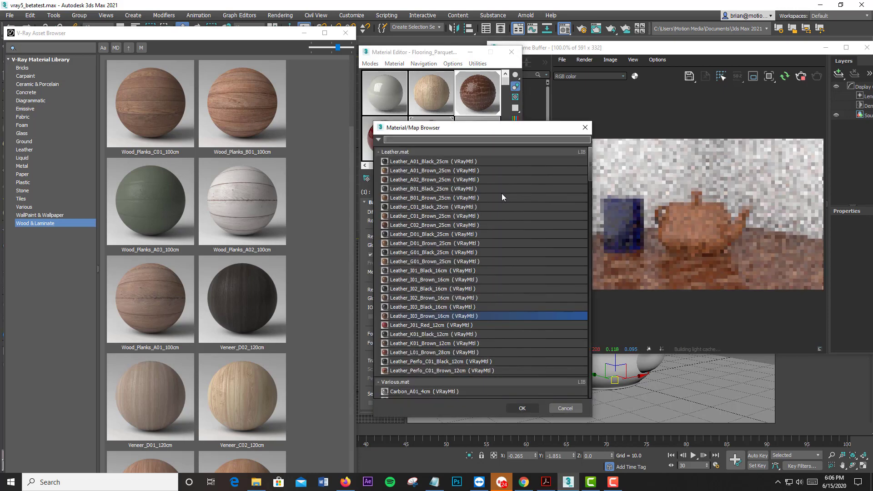
click(377, 151)
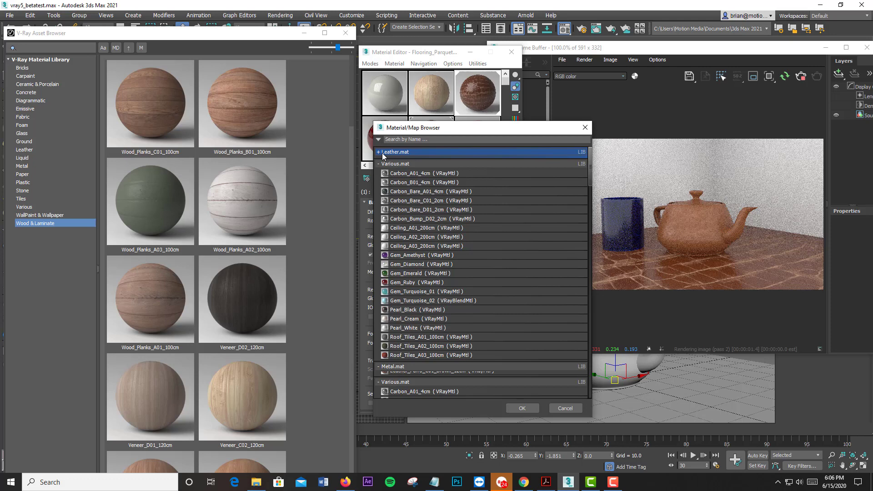
scroll(444, 299, down, 12)
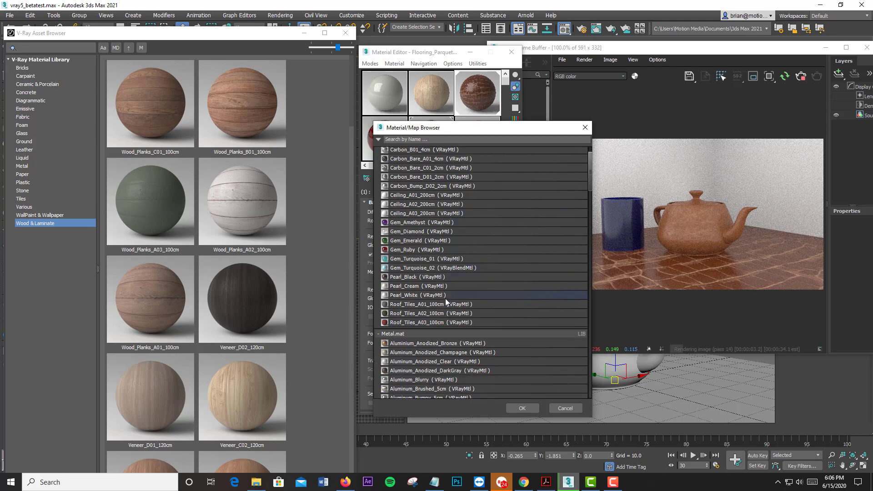
scroll(443, 301, down, 15)
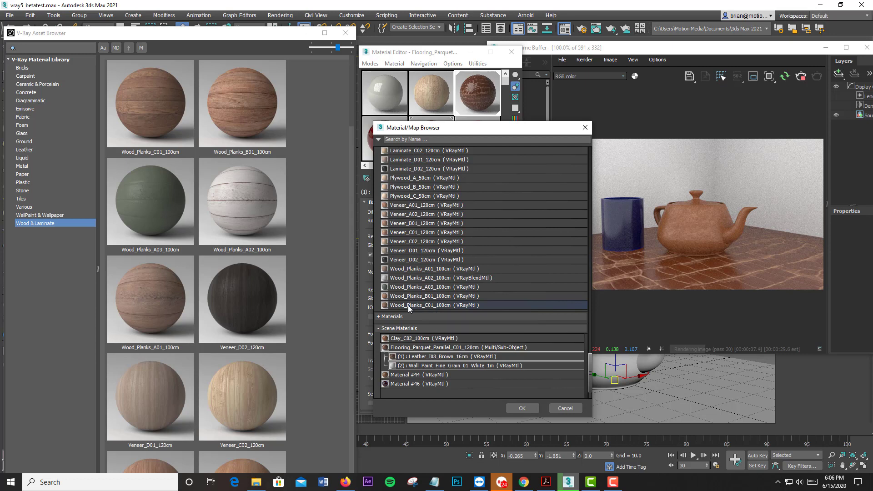
double_click(409, 278)
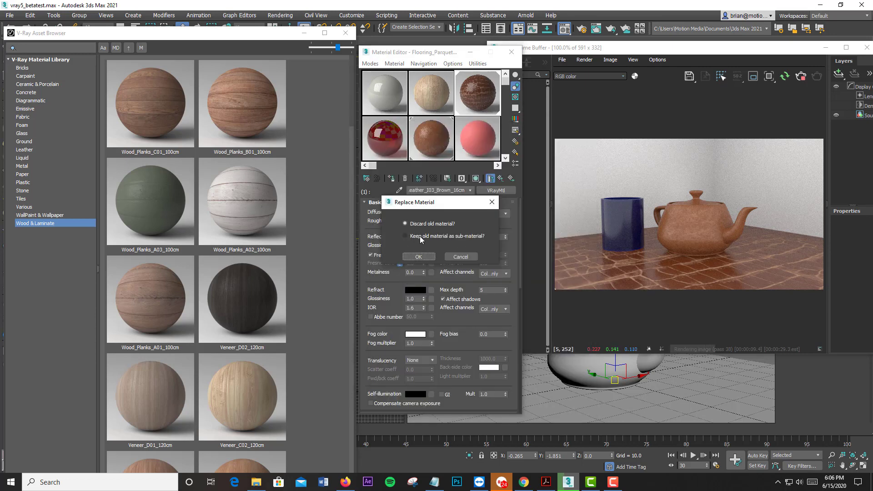
click(418, 258)
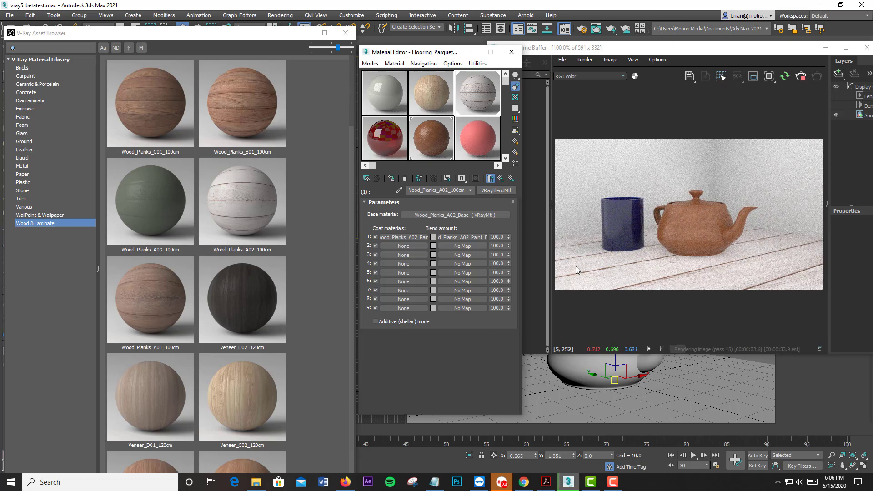
Step: Select the teapot and browse the material presets, collapsing the Various.mat group
click(574, 366)
drag(575, 366, 560, 367)
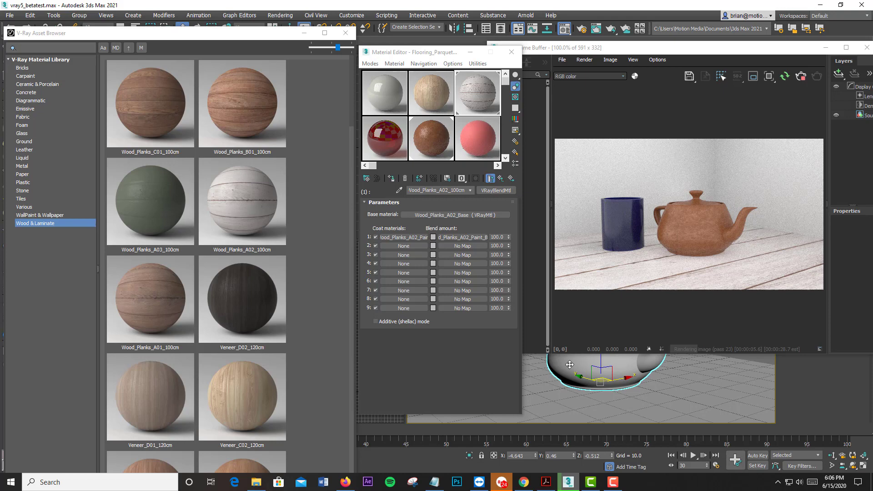
click(497, 190)
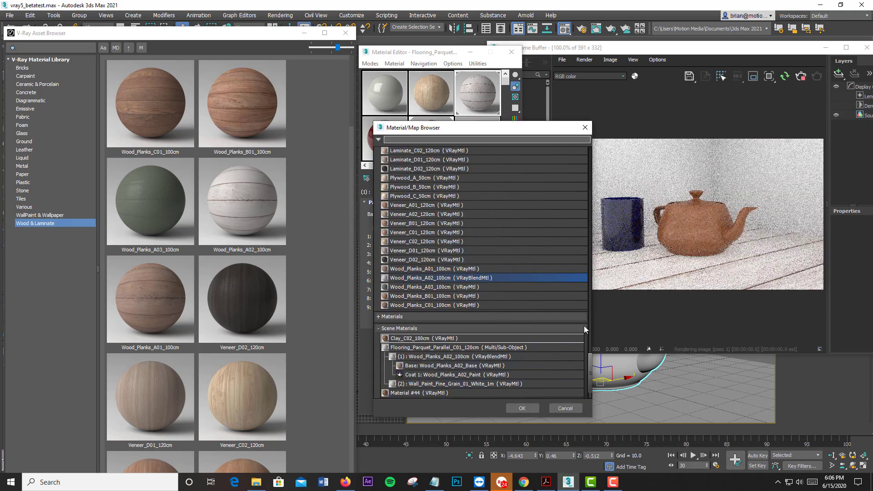
scroll(587, 321, up, 5)
drag(588, 322, 571, 135)
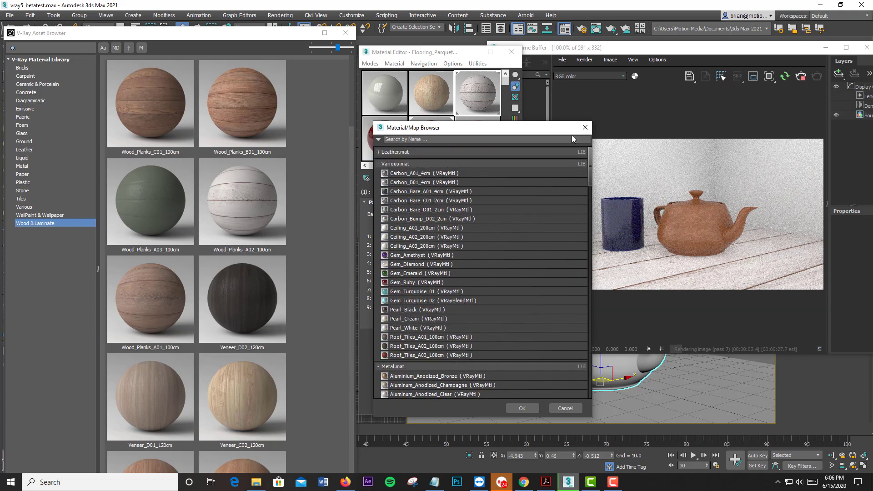
click(377, 164)
click(377, 164)
click(377, 164)
click(382, 165)
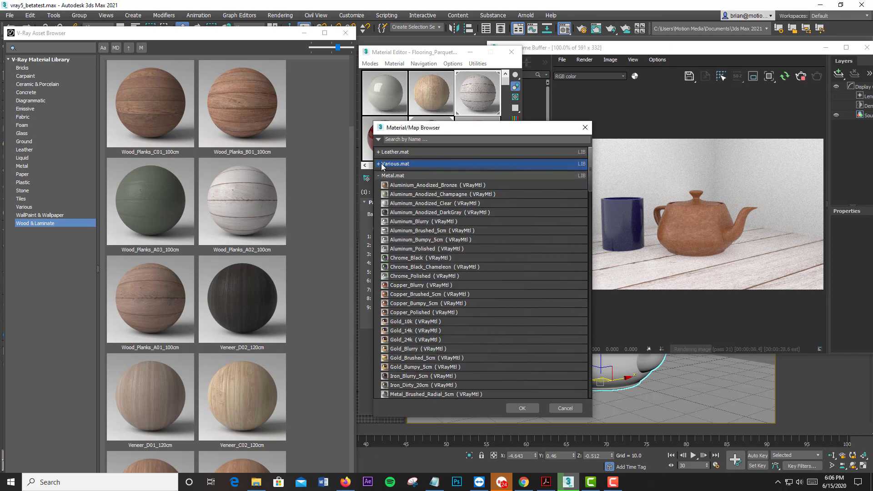
Step: Load the Chrome_Black preset from Metal.mat into the edited material
scroll(452, 314, down, 3)
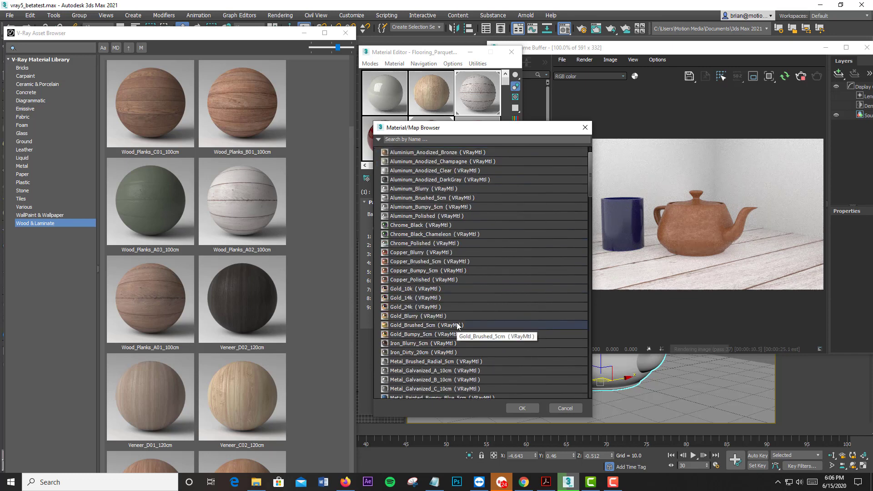
scroll(457, 326, down, 3)
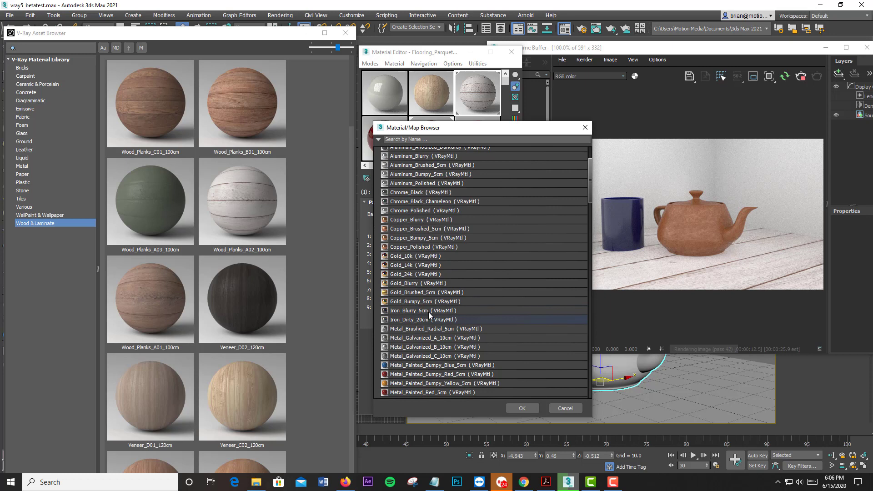
scroll(456, 374, down, 2)
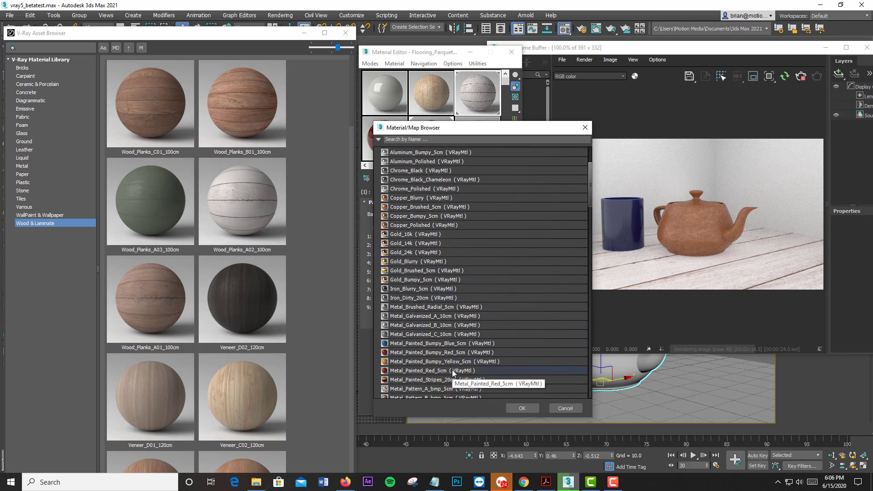
scroll(404, 341, up, 2)
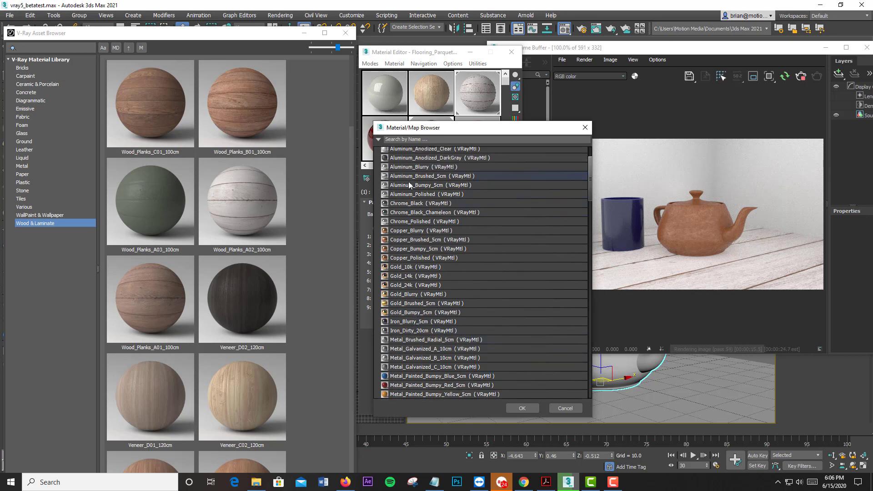
double_click(404, 203)
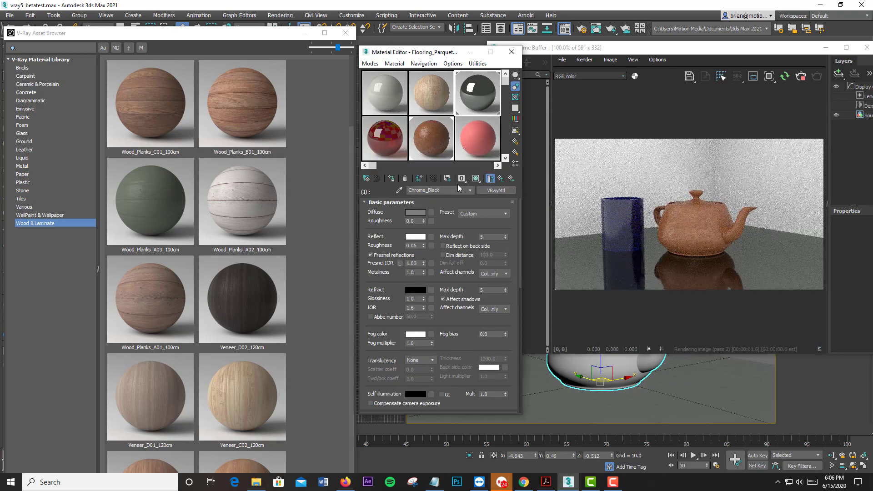
click(486, 190)
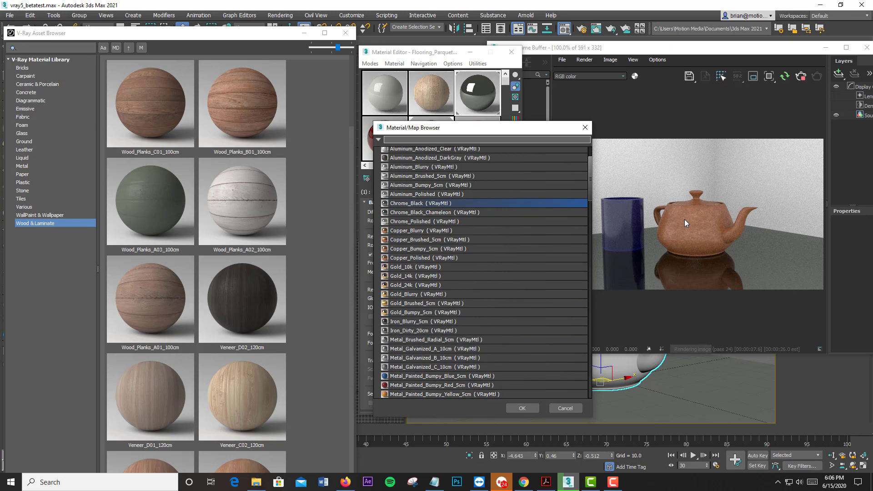
Step: Load the Wood_Planks_A02 preset from the V-Ray Asset Browser for editing
click(571, 405)
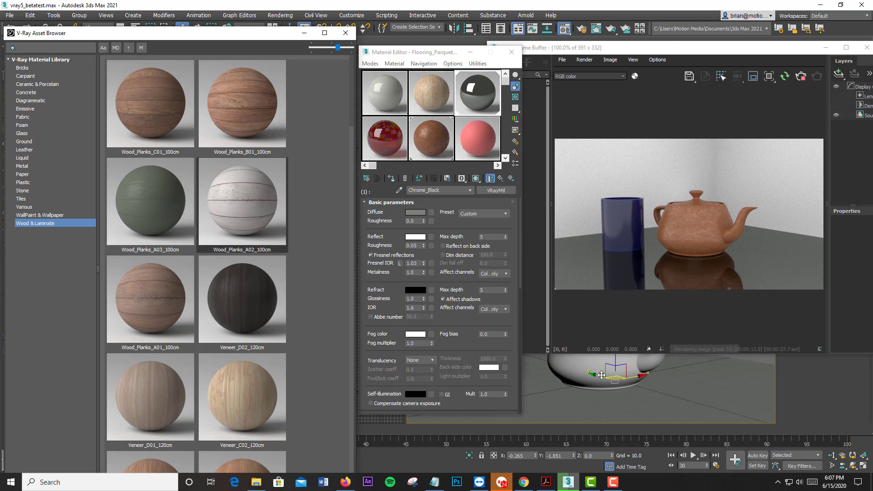
right_click(244, 199)
click(256, 202)
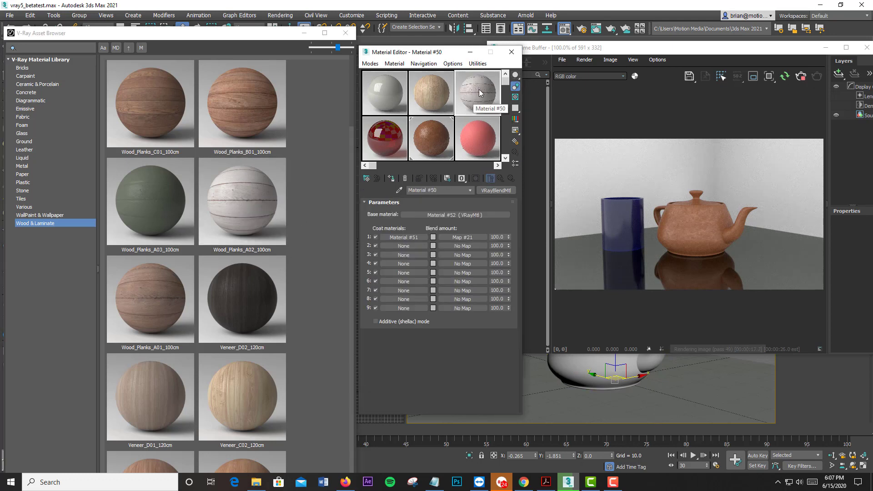
Step: Assign the white wood planks to the floor and walls, then pick the Wall Paint material
click(390, 177)
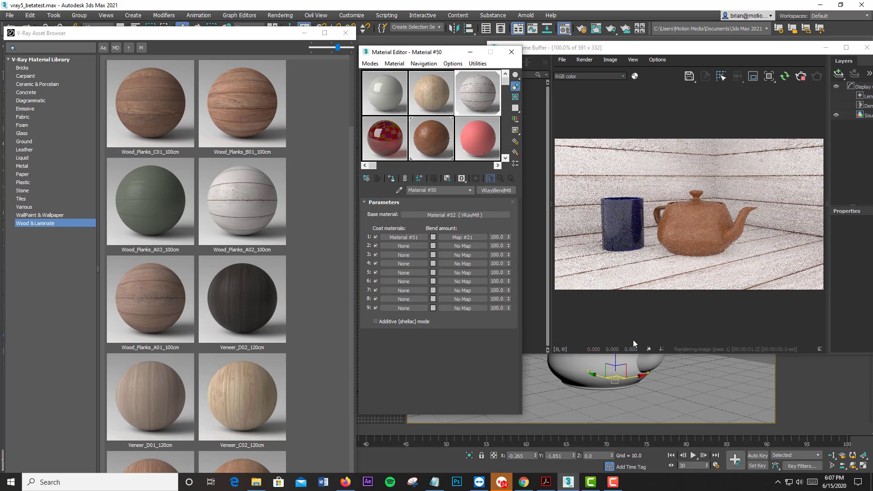
click(596, 364)
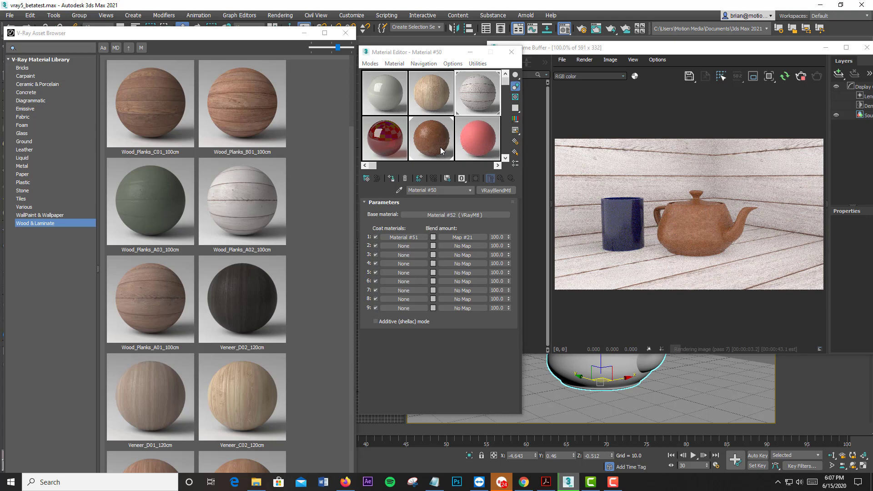
click(478, 144)
Step: Replace Wall Paint with the Chrome_Black preset and maximize the V-Ray Asset Browser
click(503, 191)
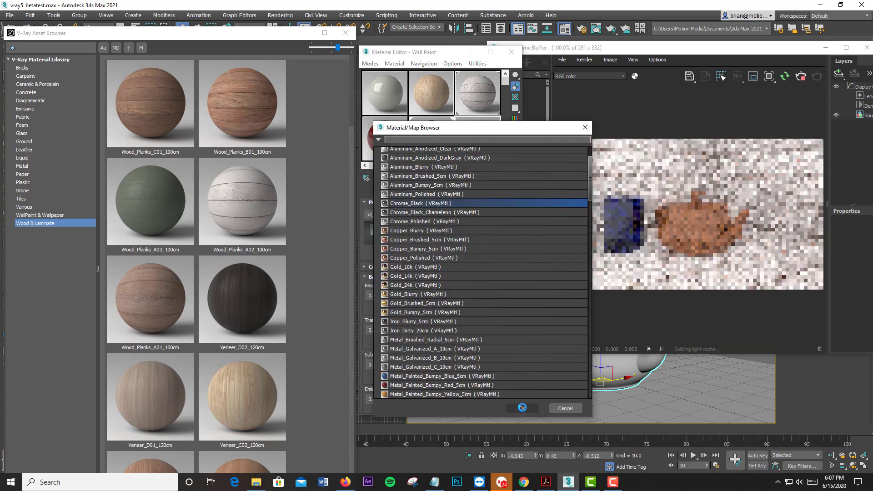
double_click(399, 202)
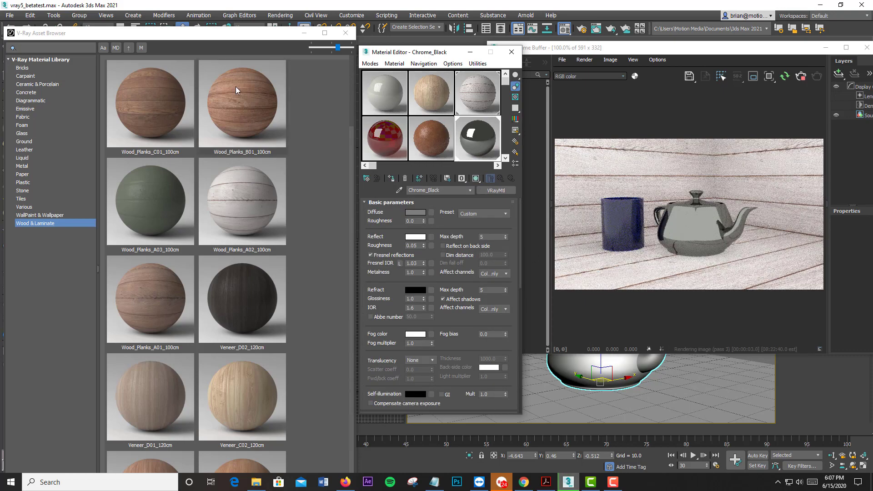
click(325, 33)
Step: Scroll the Wood & Laminate thumbnails, then minimize the V-Ray Asset Browser
scroll(535, 235, down, 5)
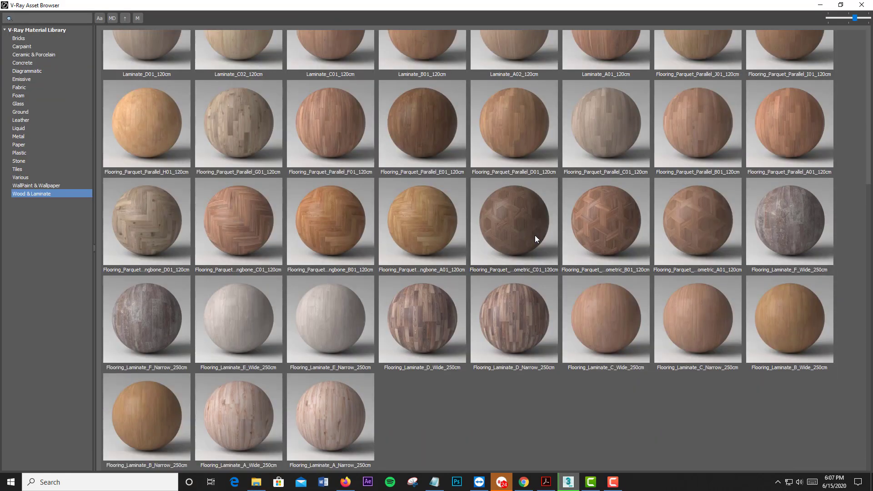
scroll(534, 236, up, 5)
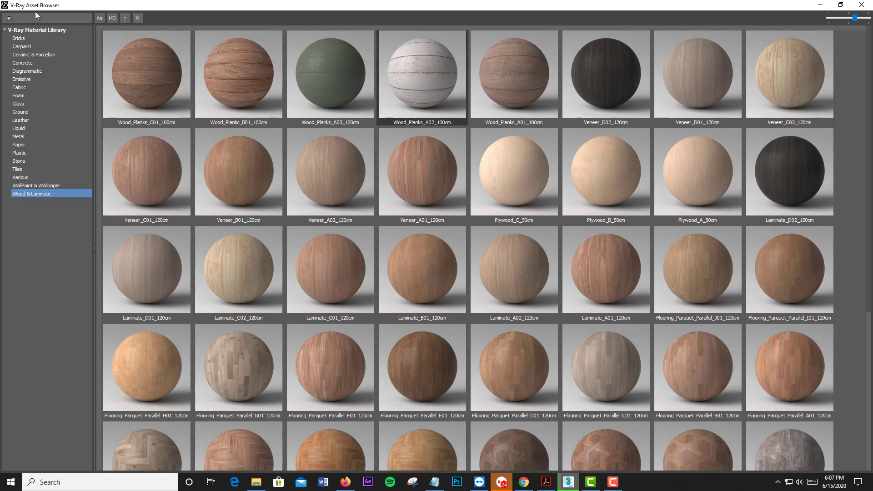
click(820, 5)
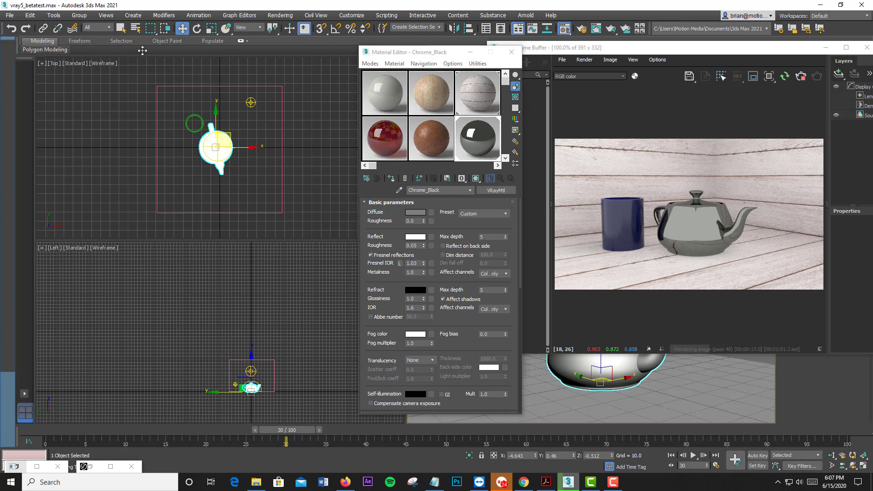
Step: Undock the V-Ray toolbar and dock it vertically along the left window edge
drag(7, 45, 58, 91)
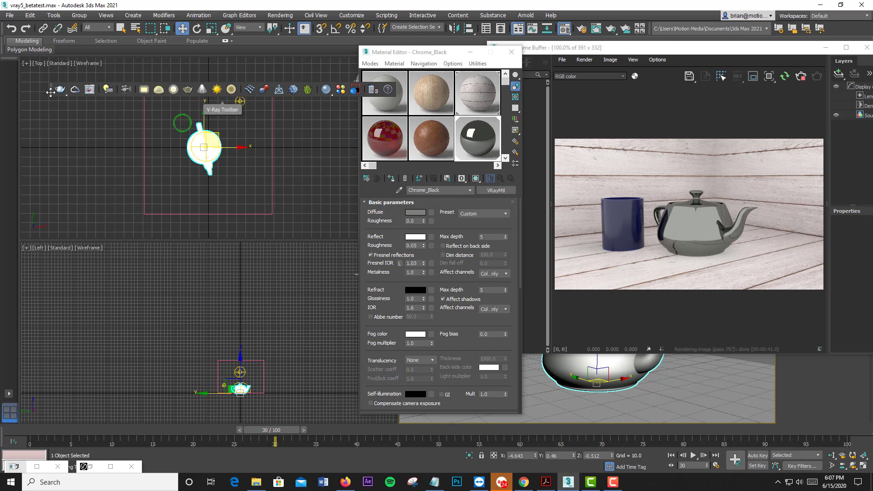
drag(51, 93, 14, 84)
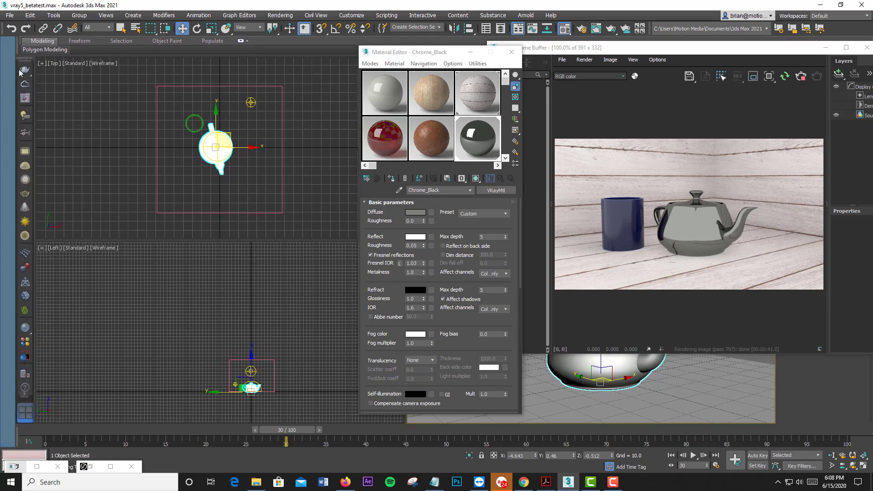